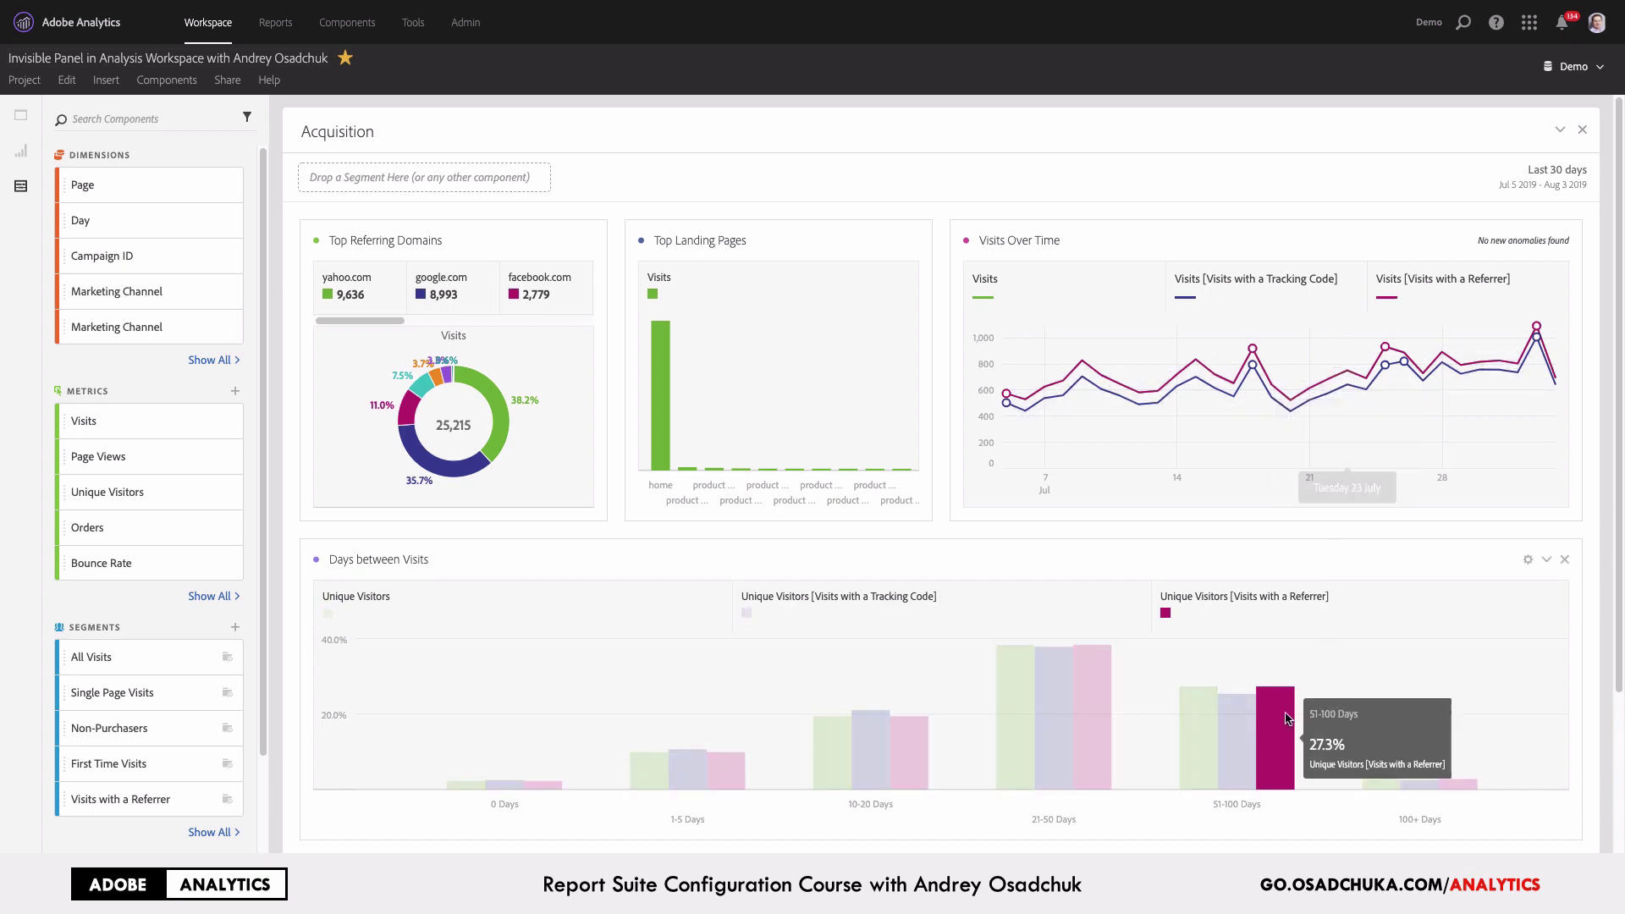
Examine the Acquisition panel's charts and the collapsed visualizations beneath them
scroll(1281, 709, down, 2)
scroll(886, 346, up, 2)
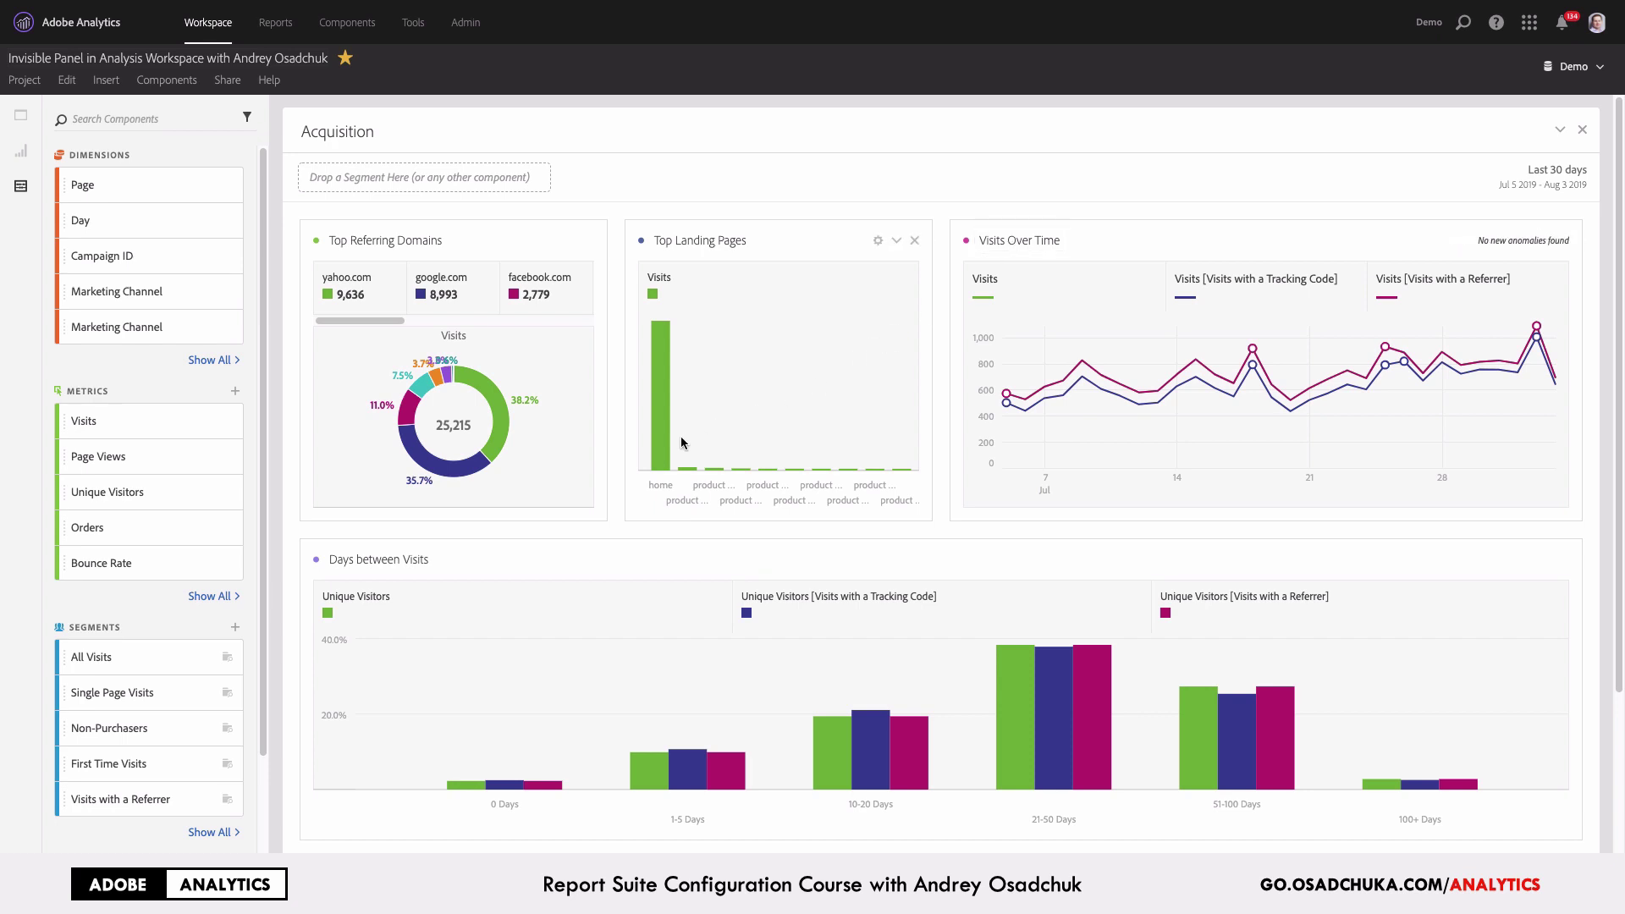
mouse_move(502, 440)
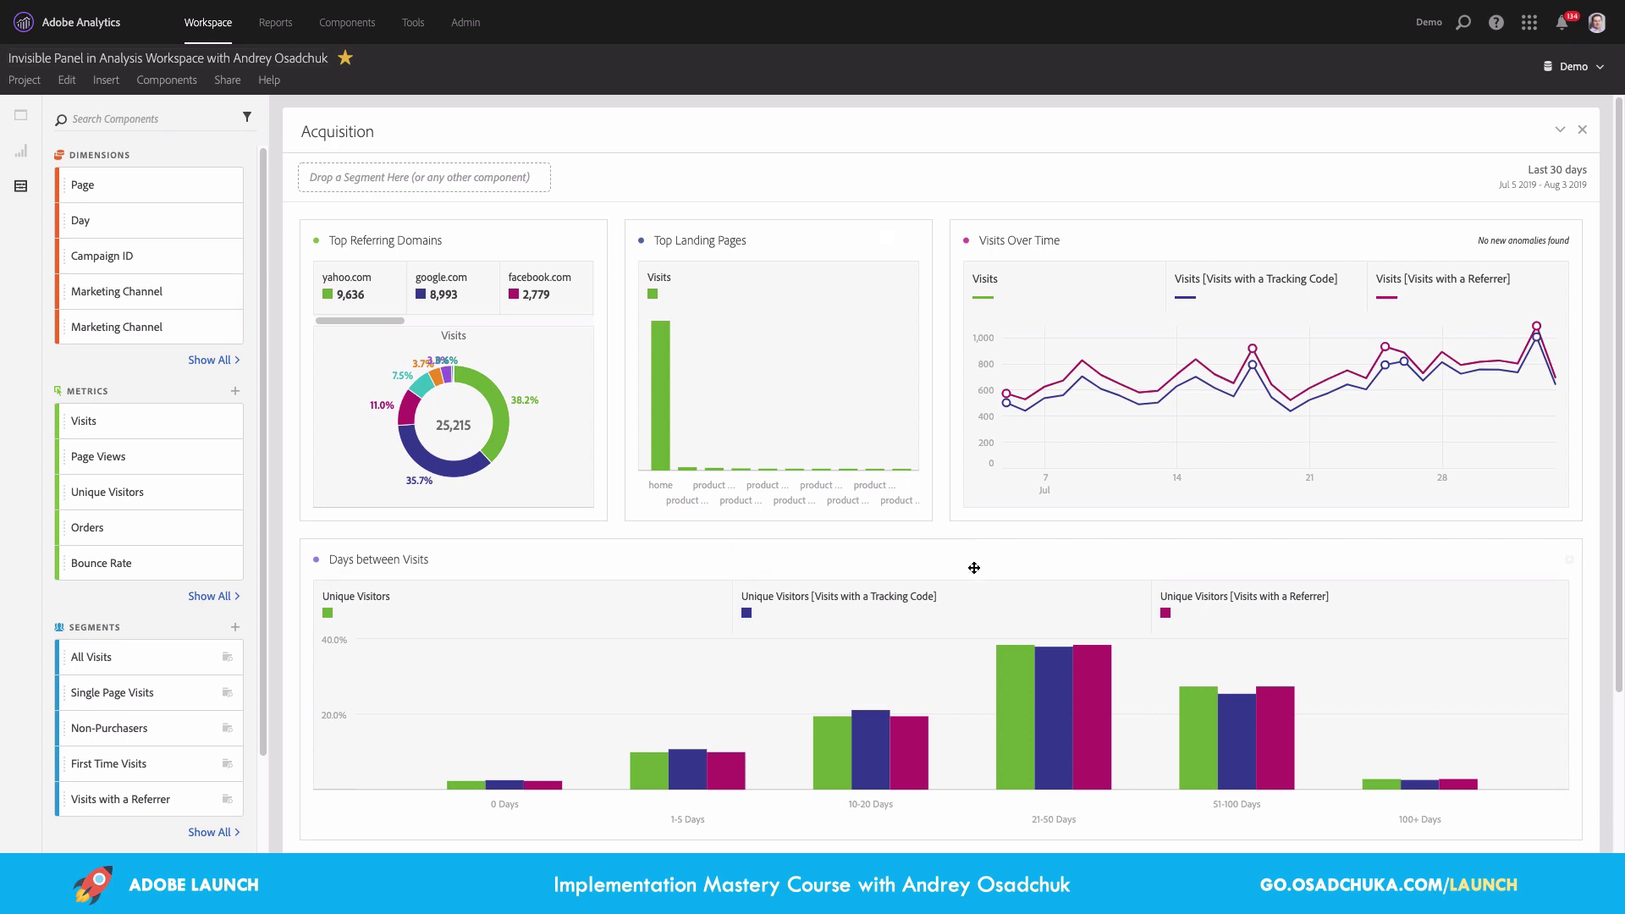
mouse_move(1009, 678)
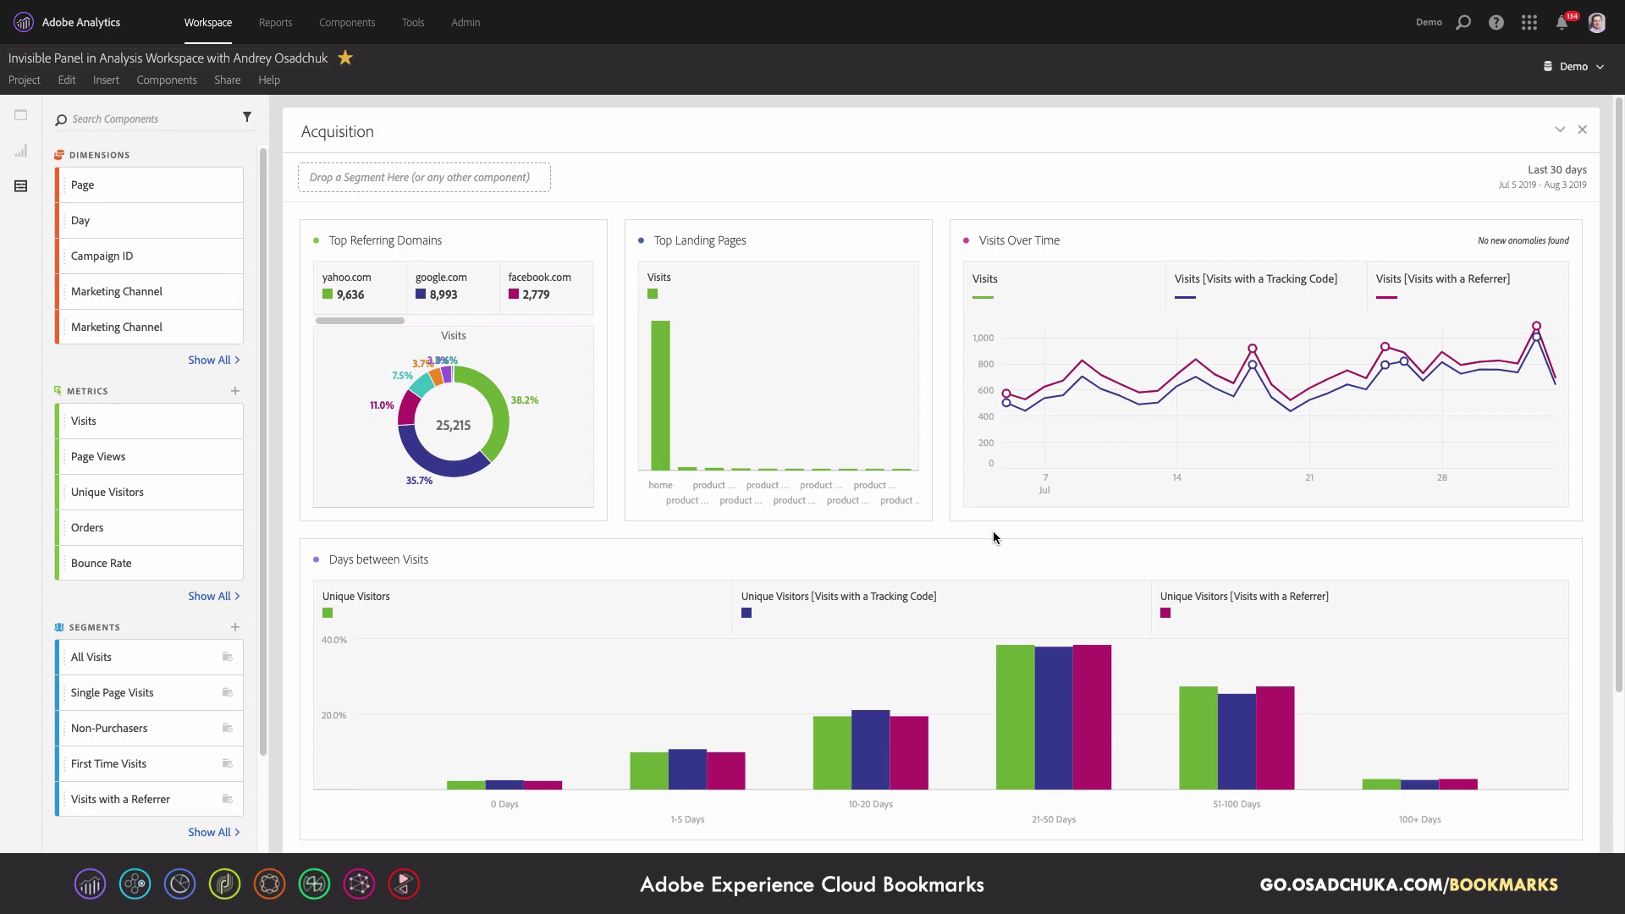
mouse_move(1063, 394)
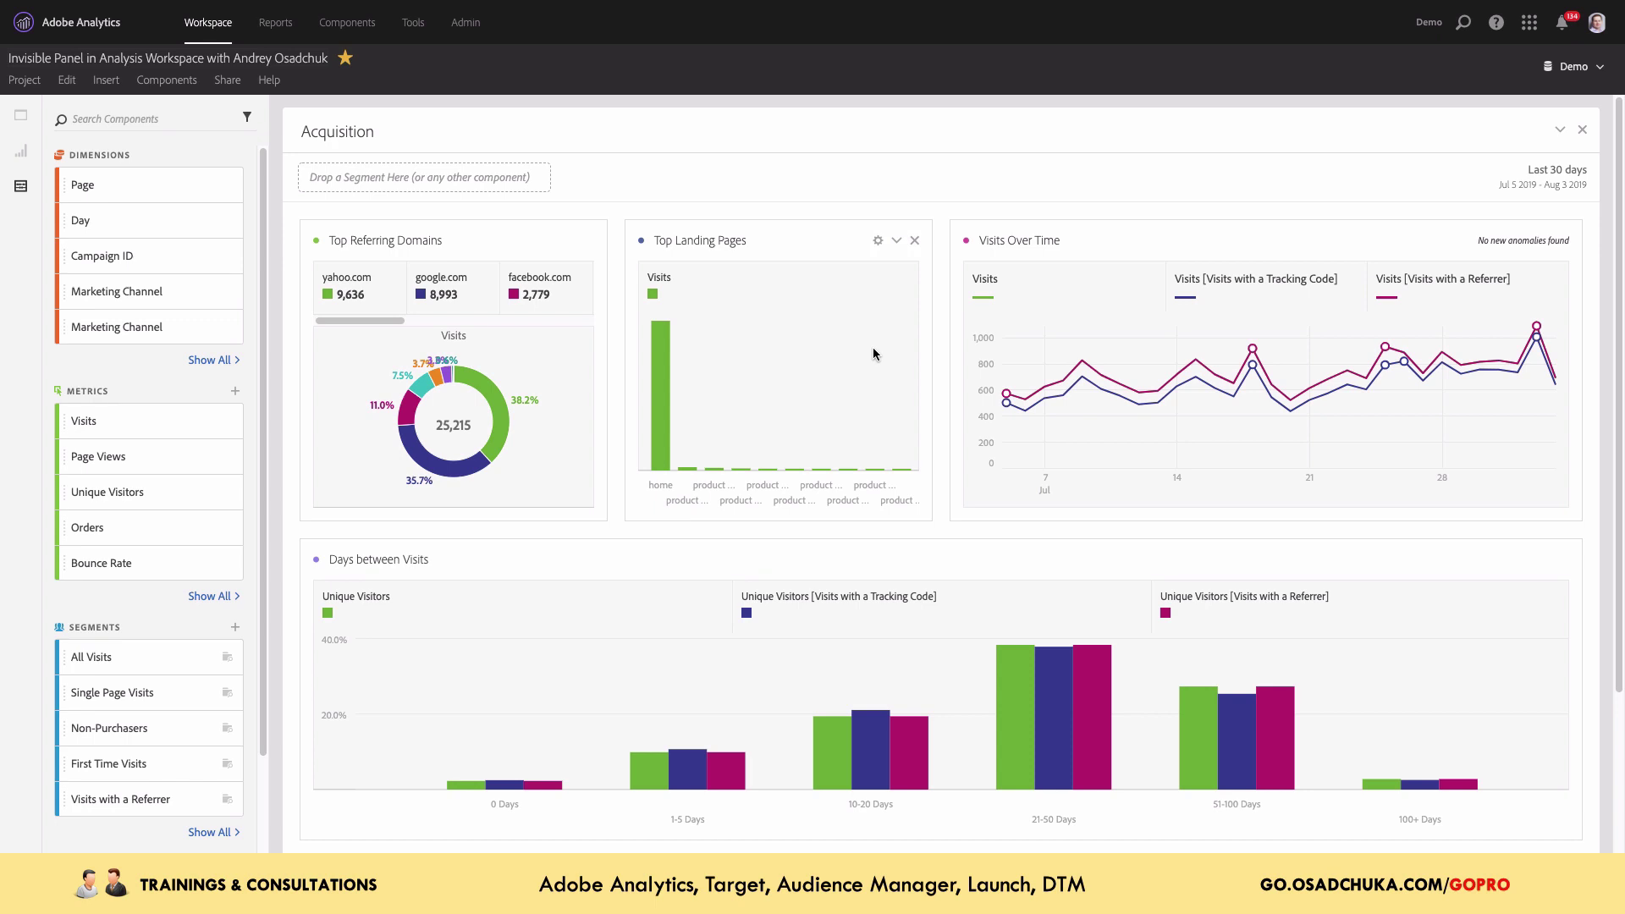
scroll(922, 425, down, 4)
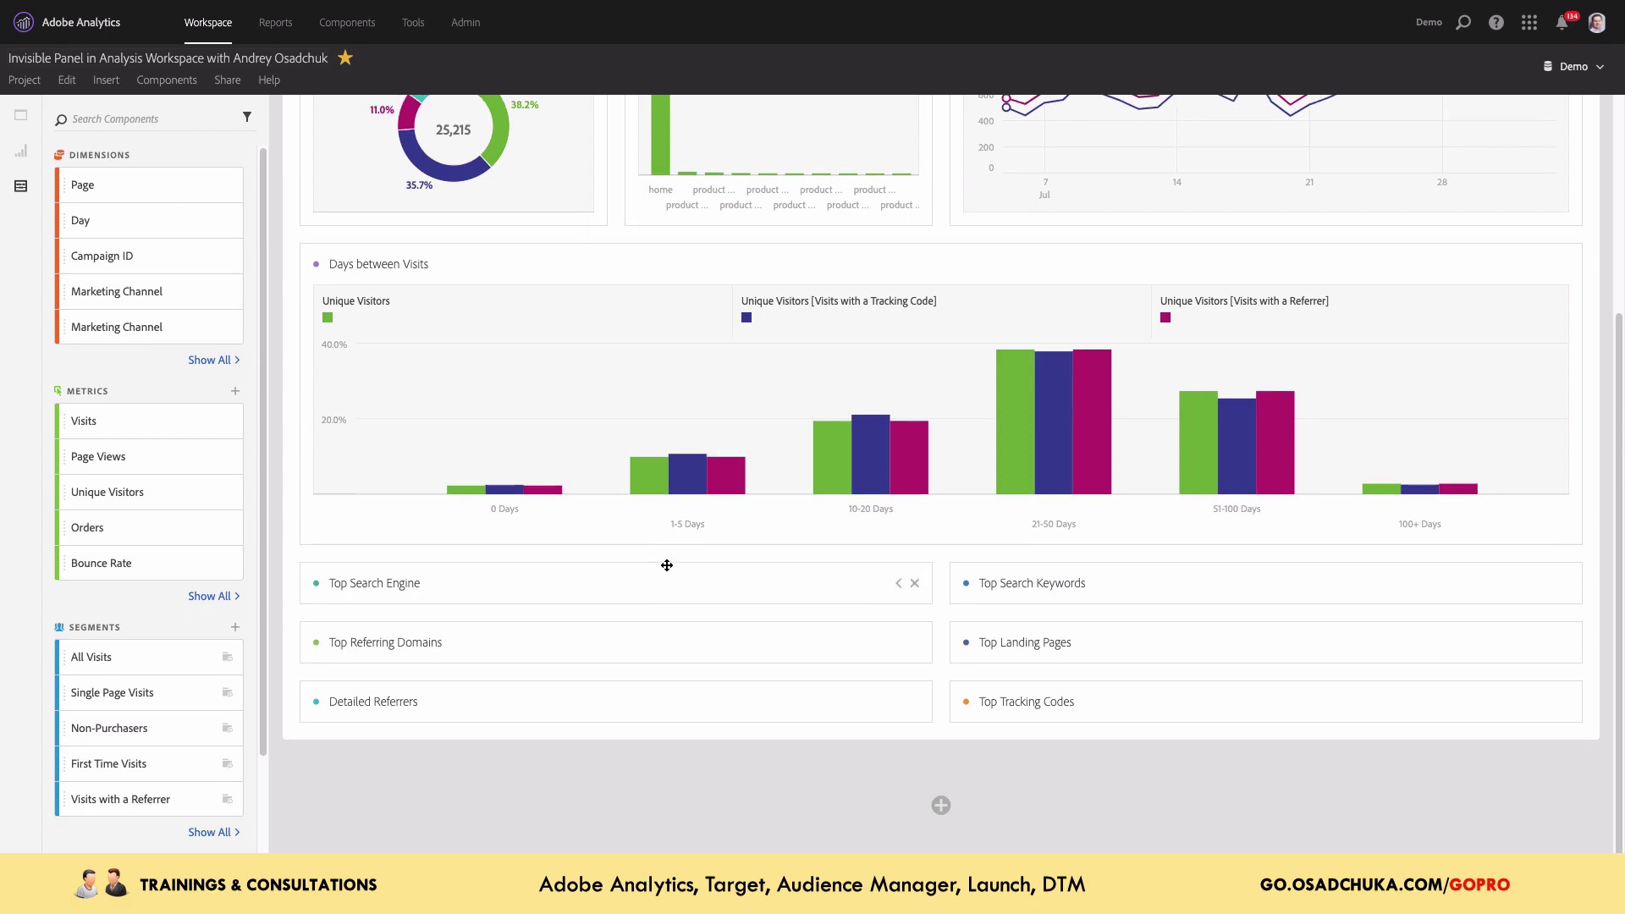
scroll(666, 563, up, 4)
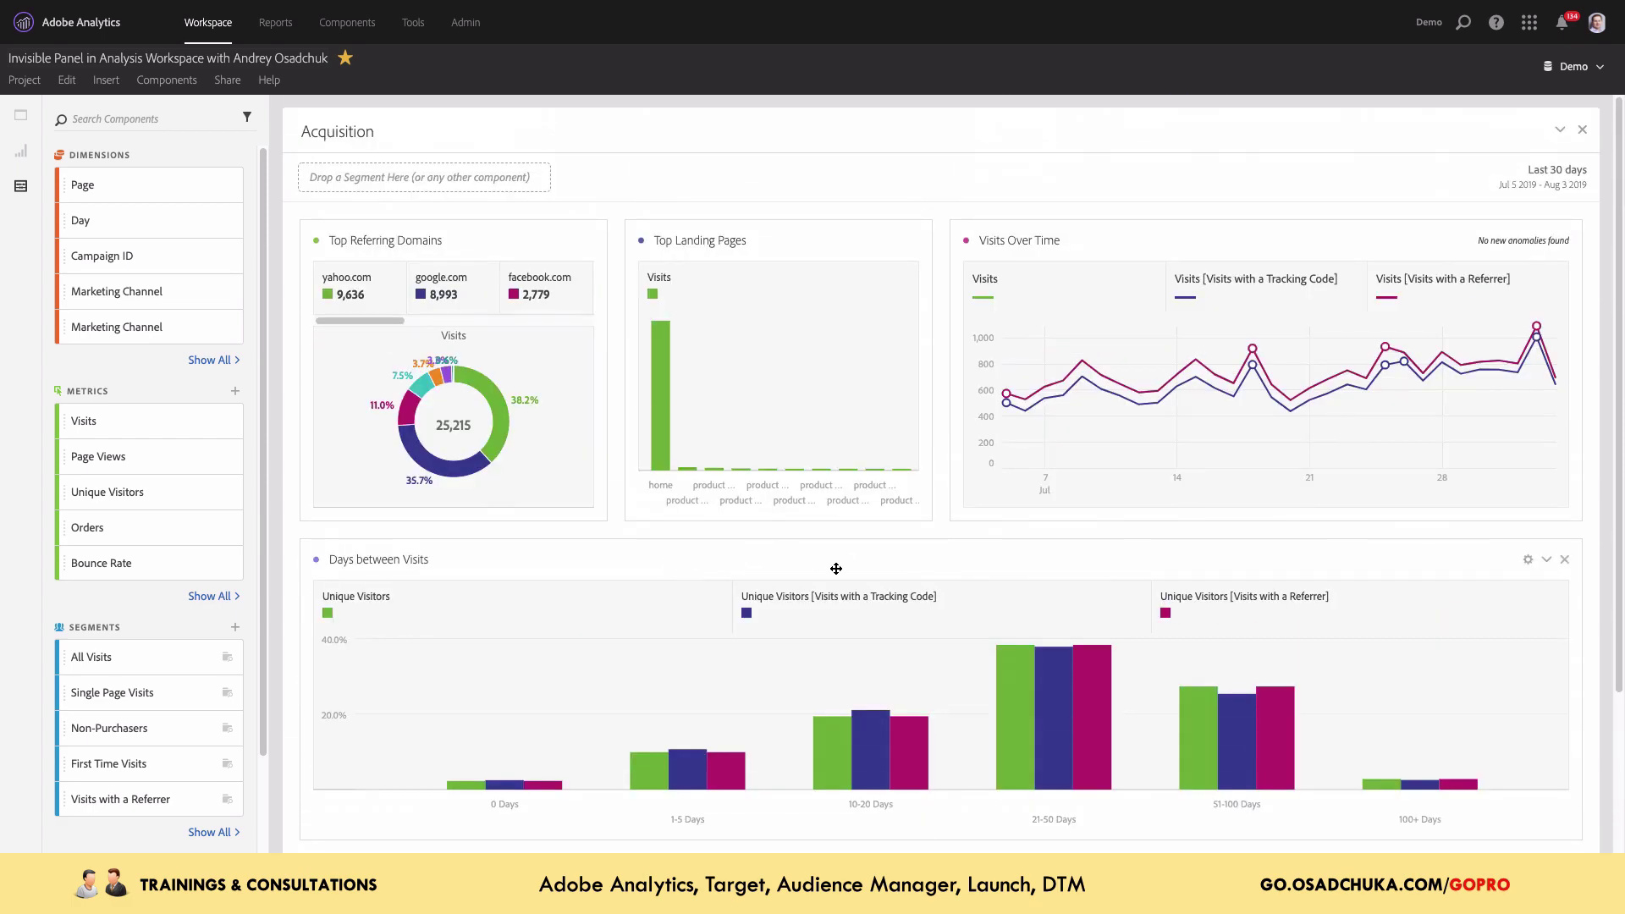
mouse_move(499, 446)
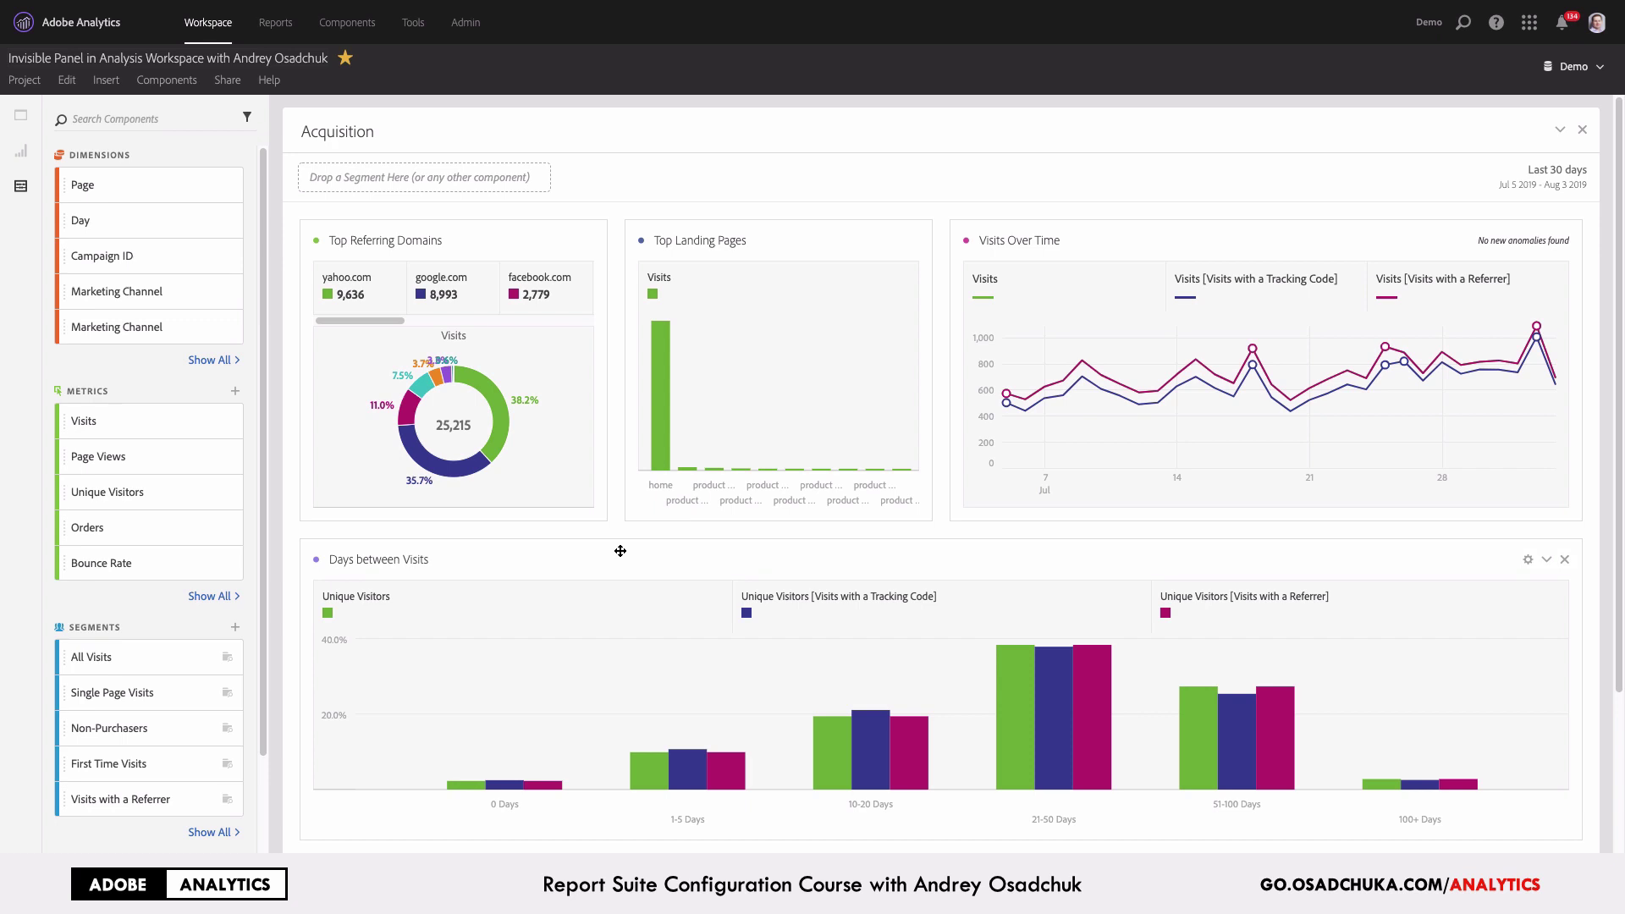
scroll(617, 554, down, 1)
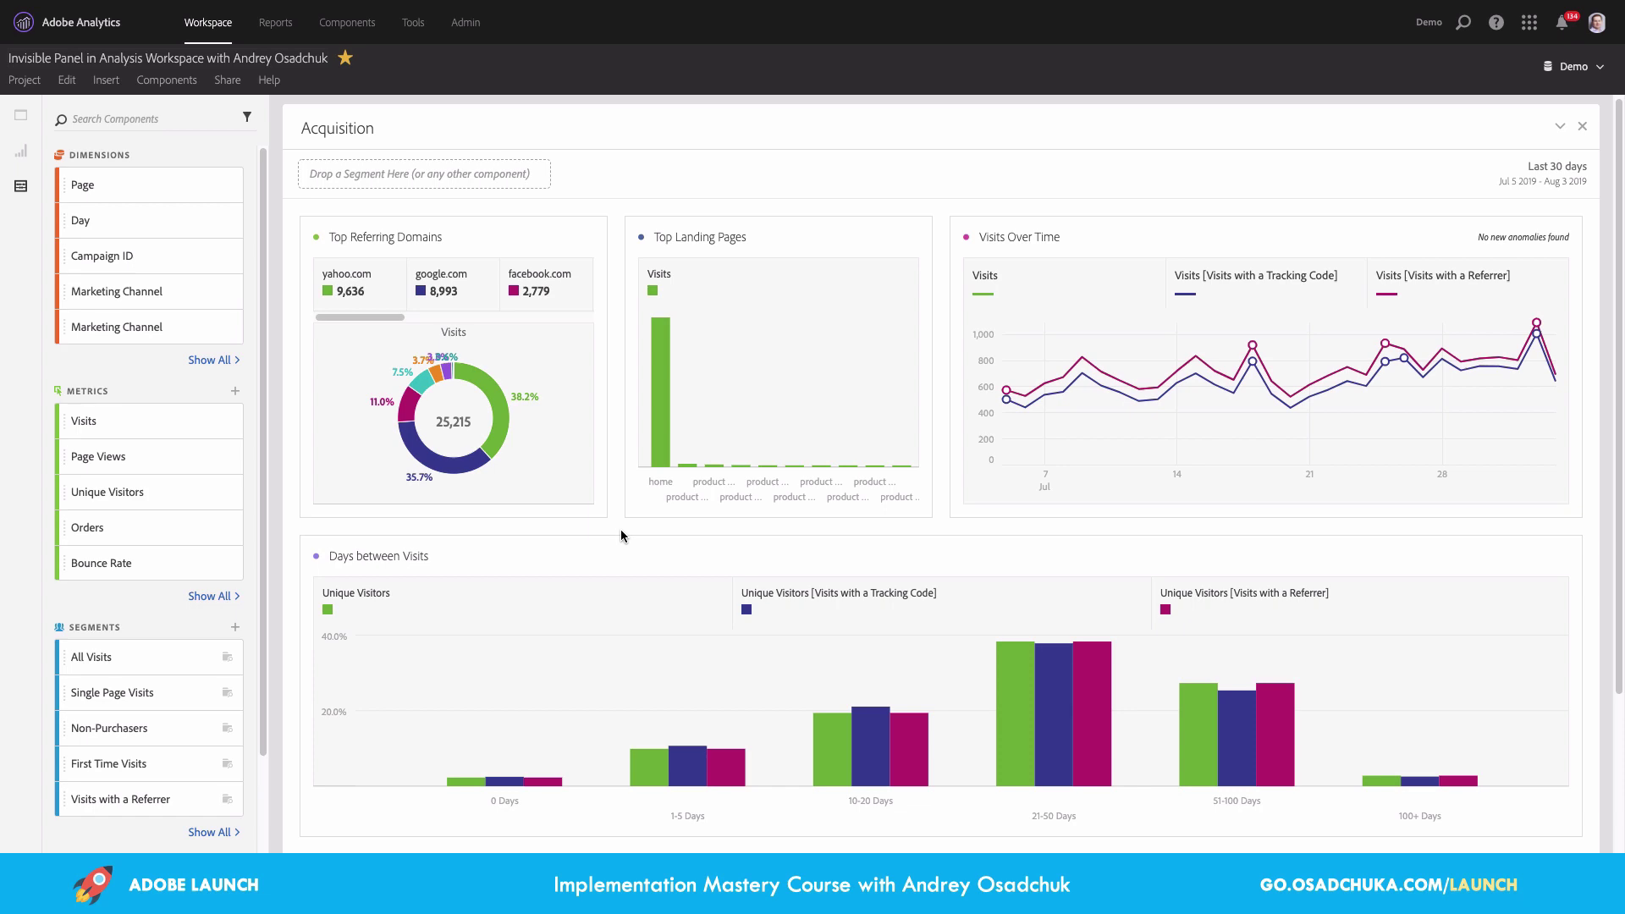
scroll(621, 526, down, 3)
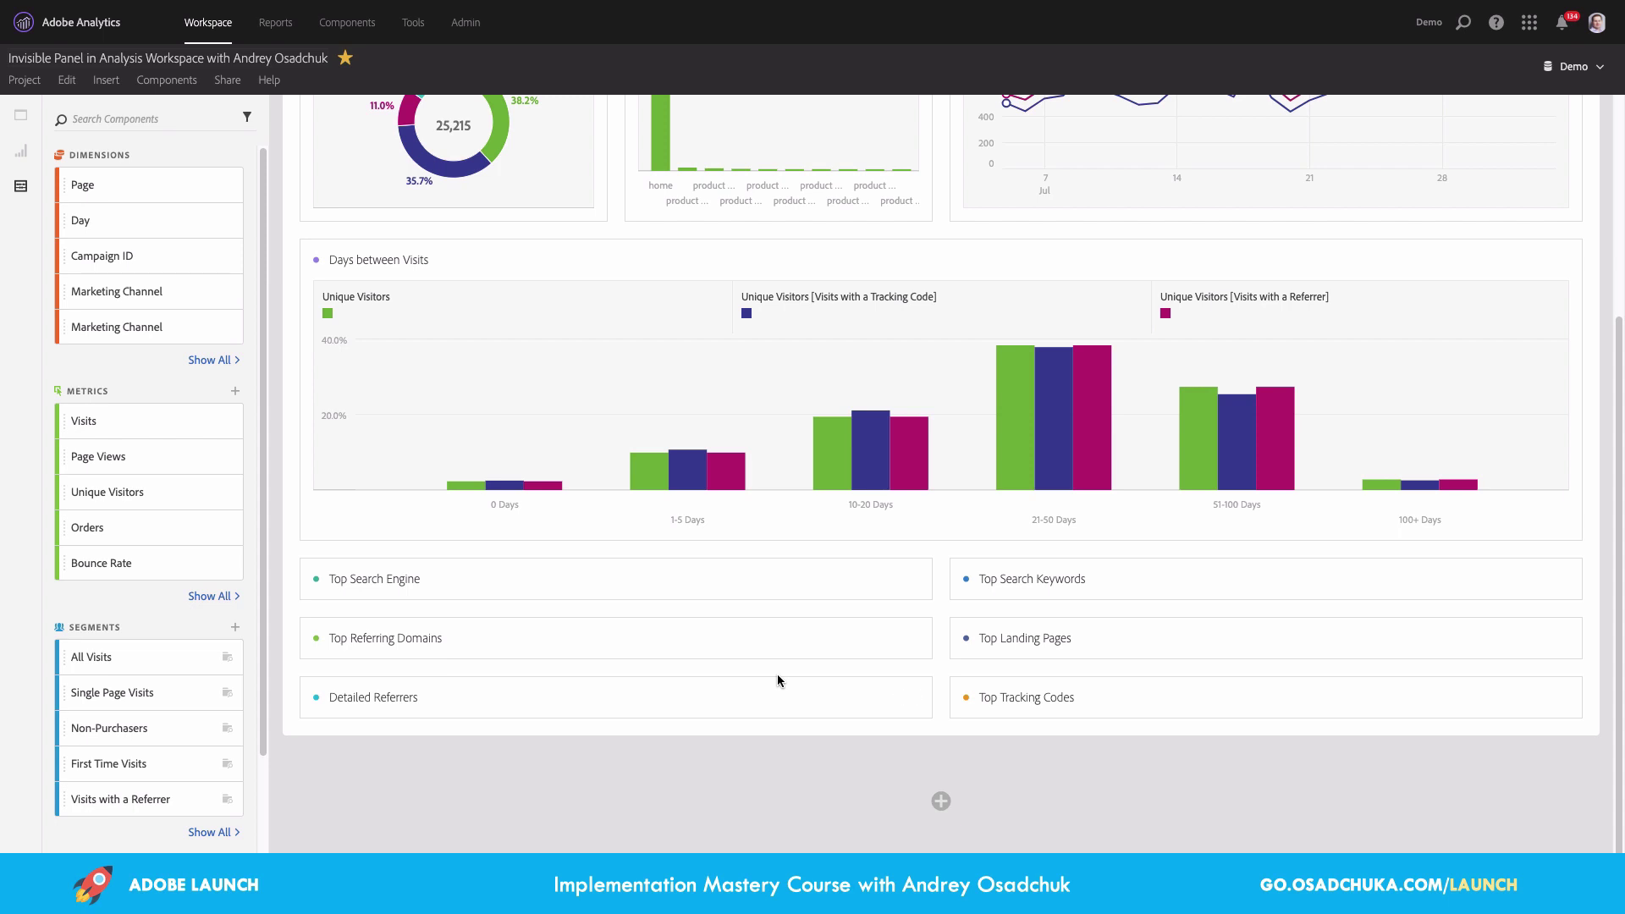
scroll(648, 545, up, 3)
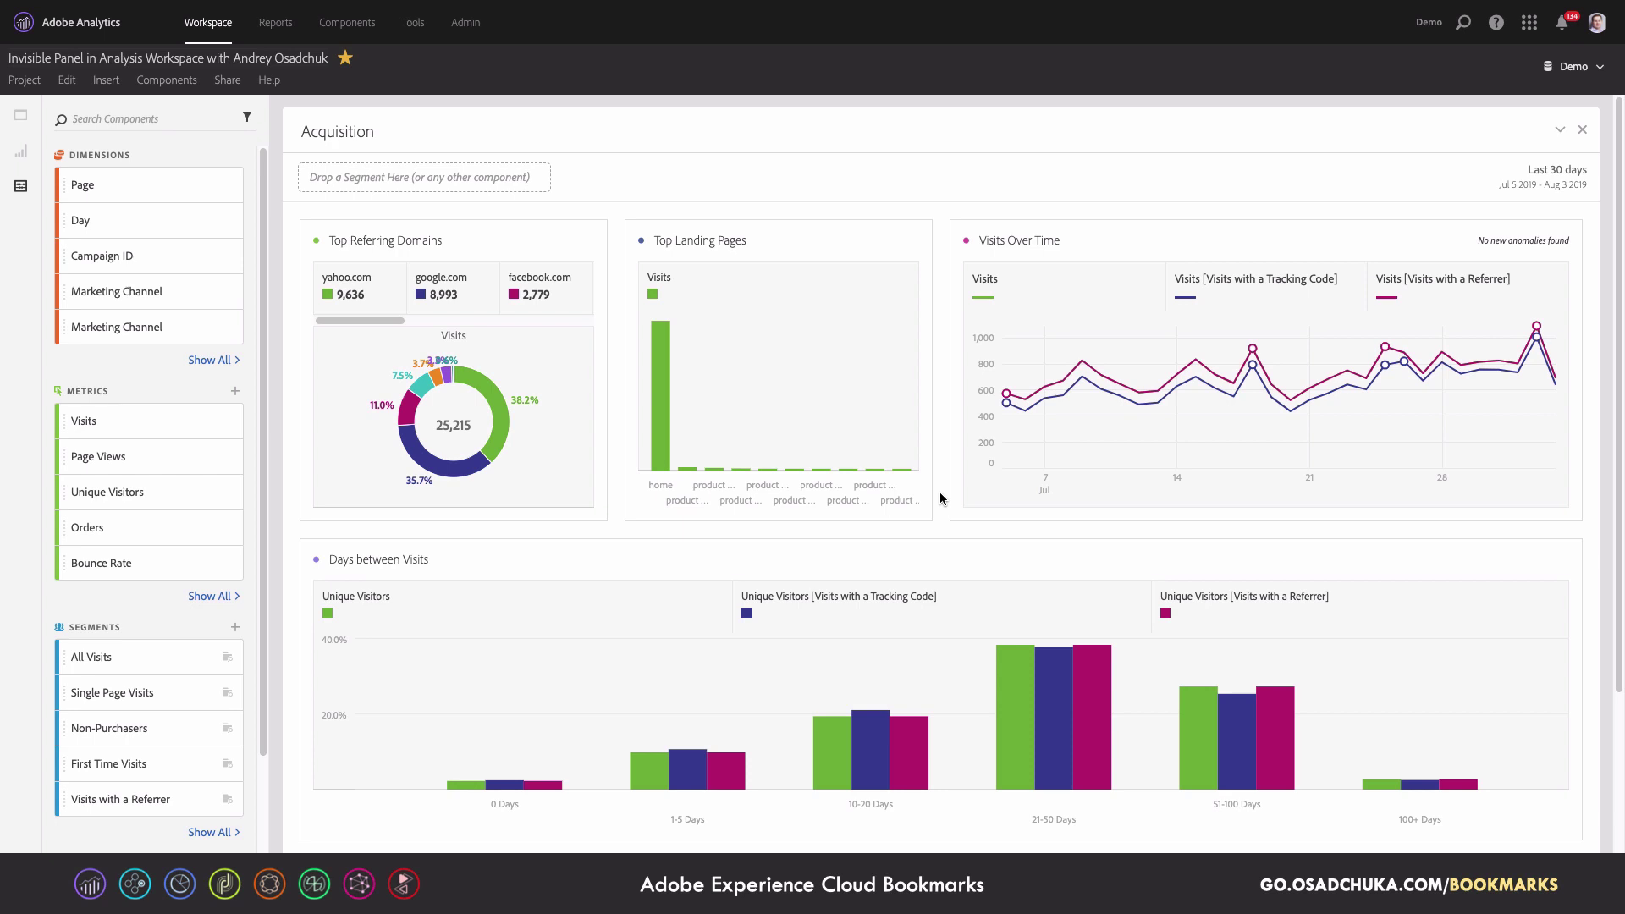
scroll(937, 498, down, 1)
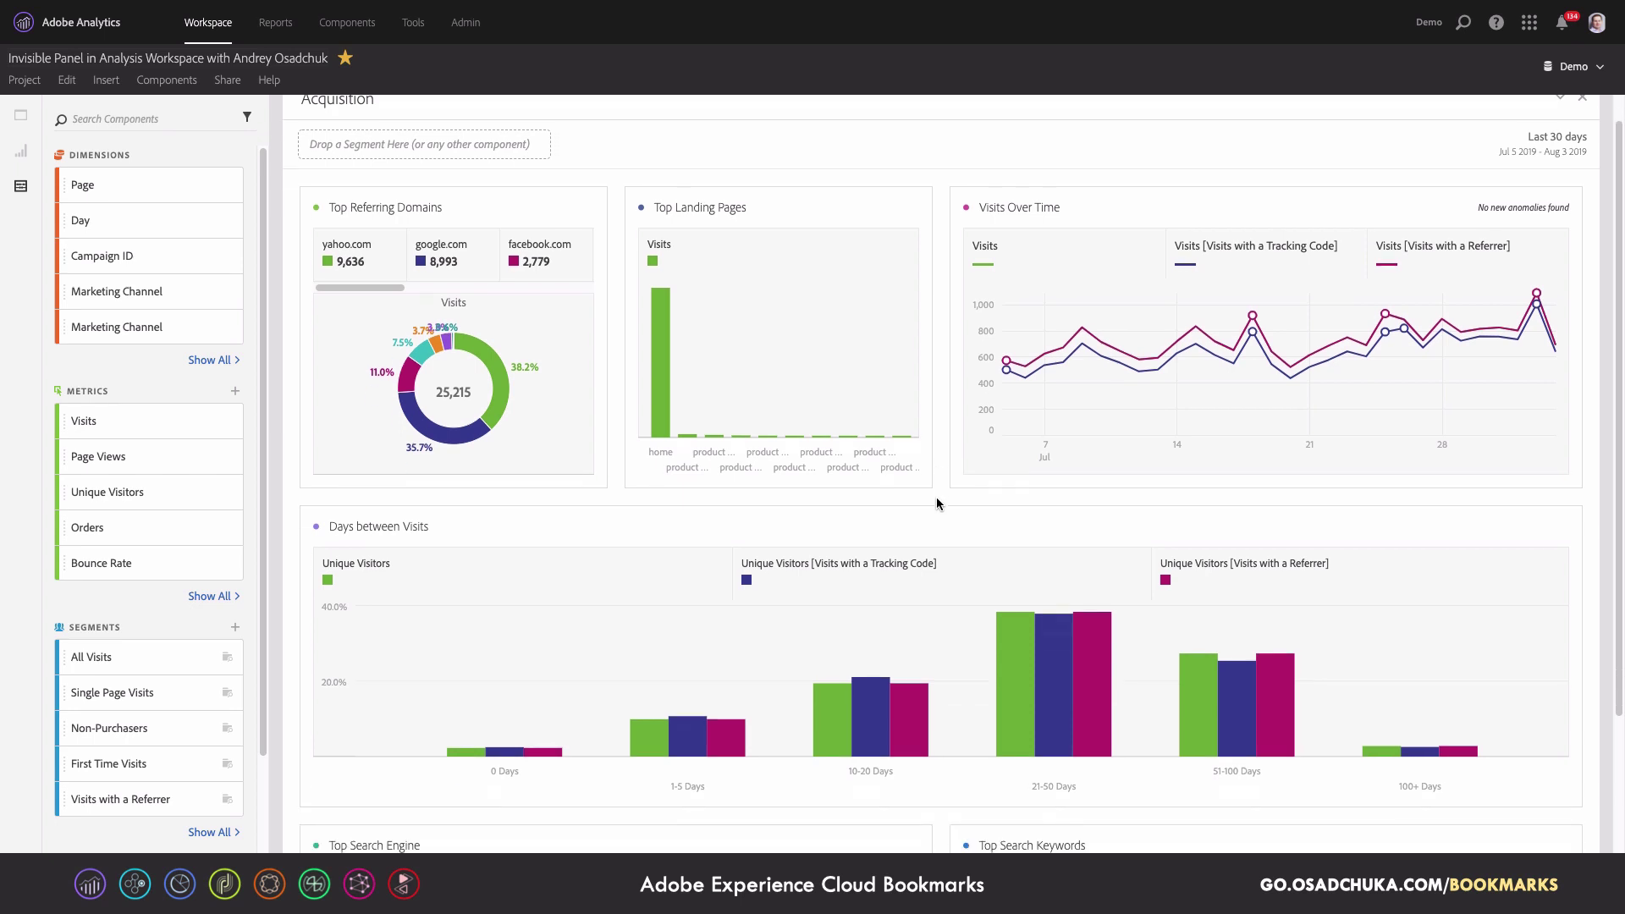
scroll(1017, 602, down, 1)
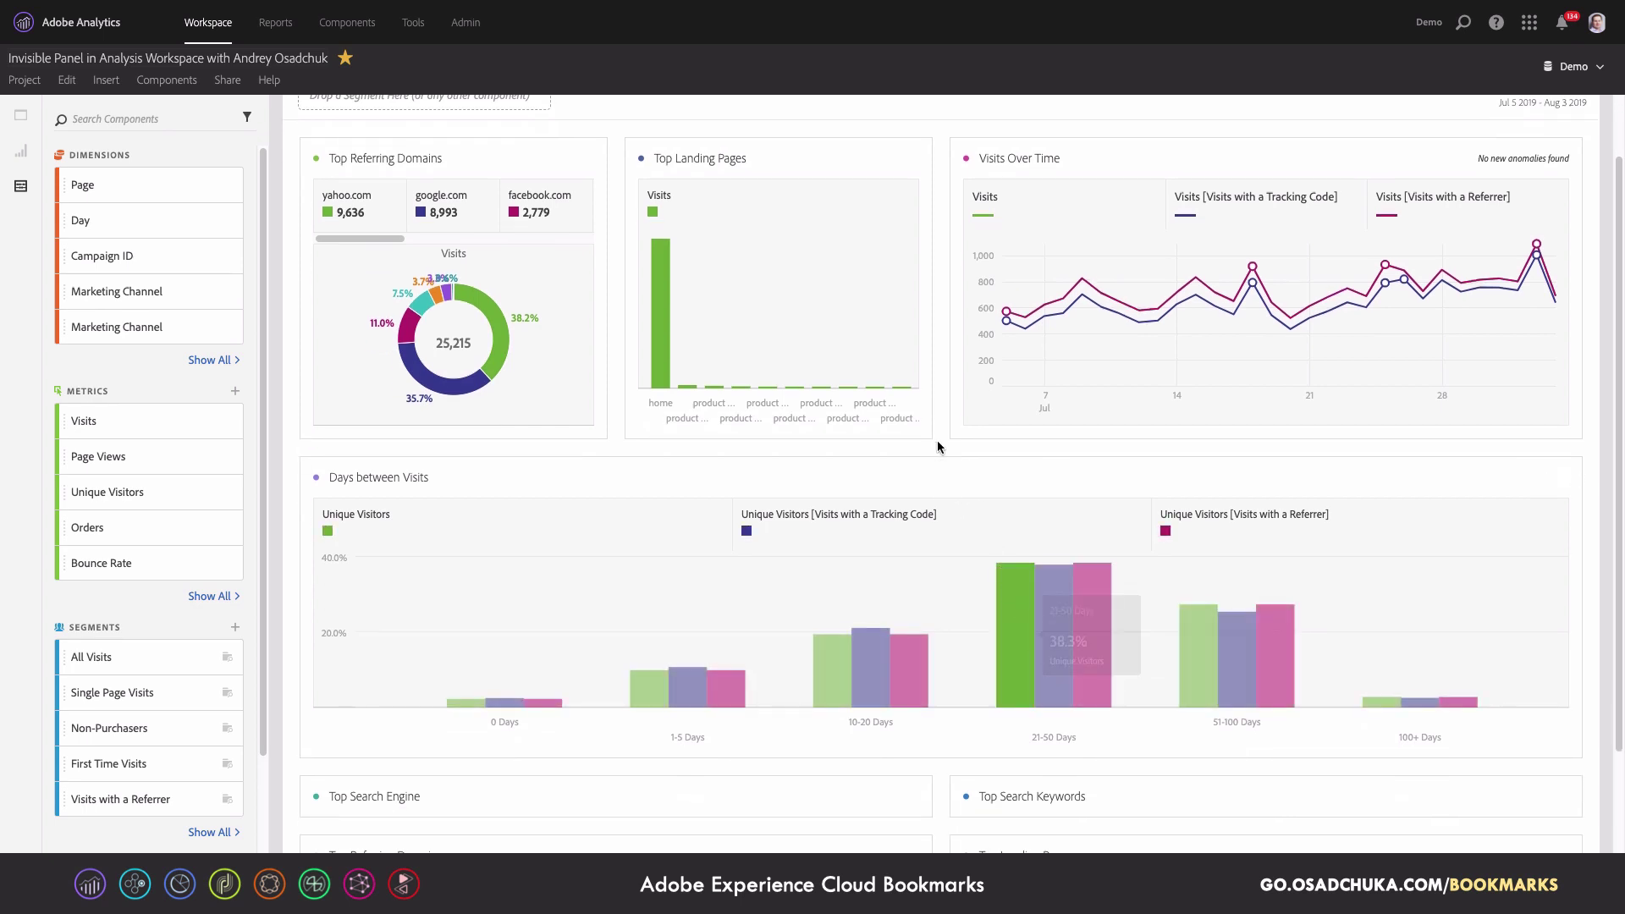
scroll(939, 445, up, 1)
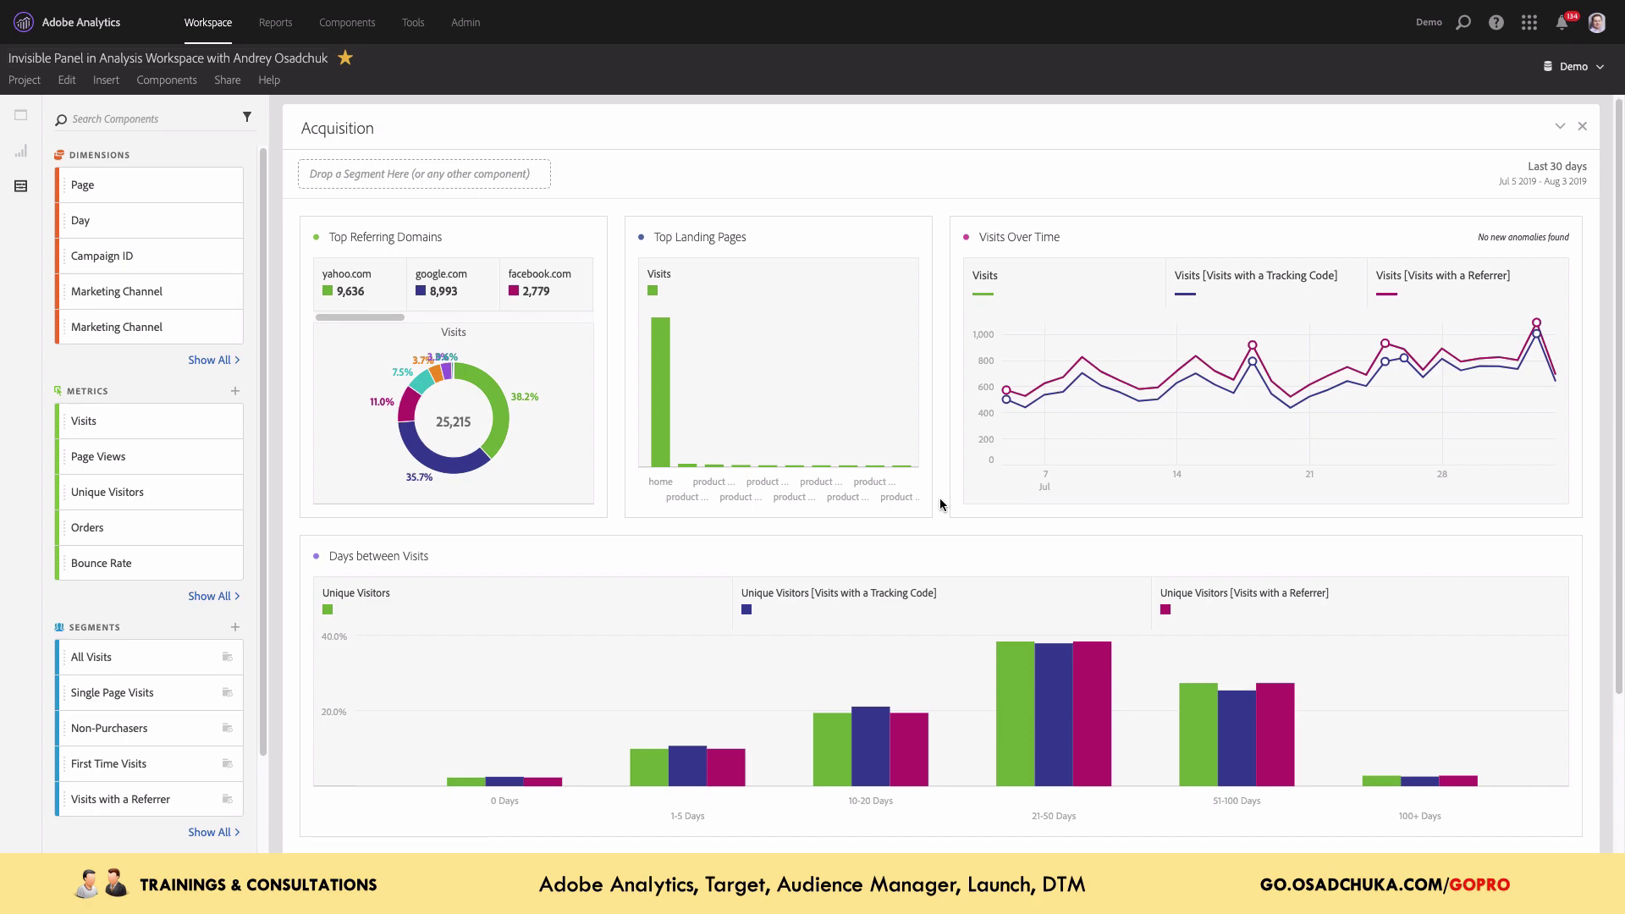
scroll(941, 497, down, 3)
scroll(938, 504, up, 3)
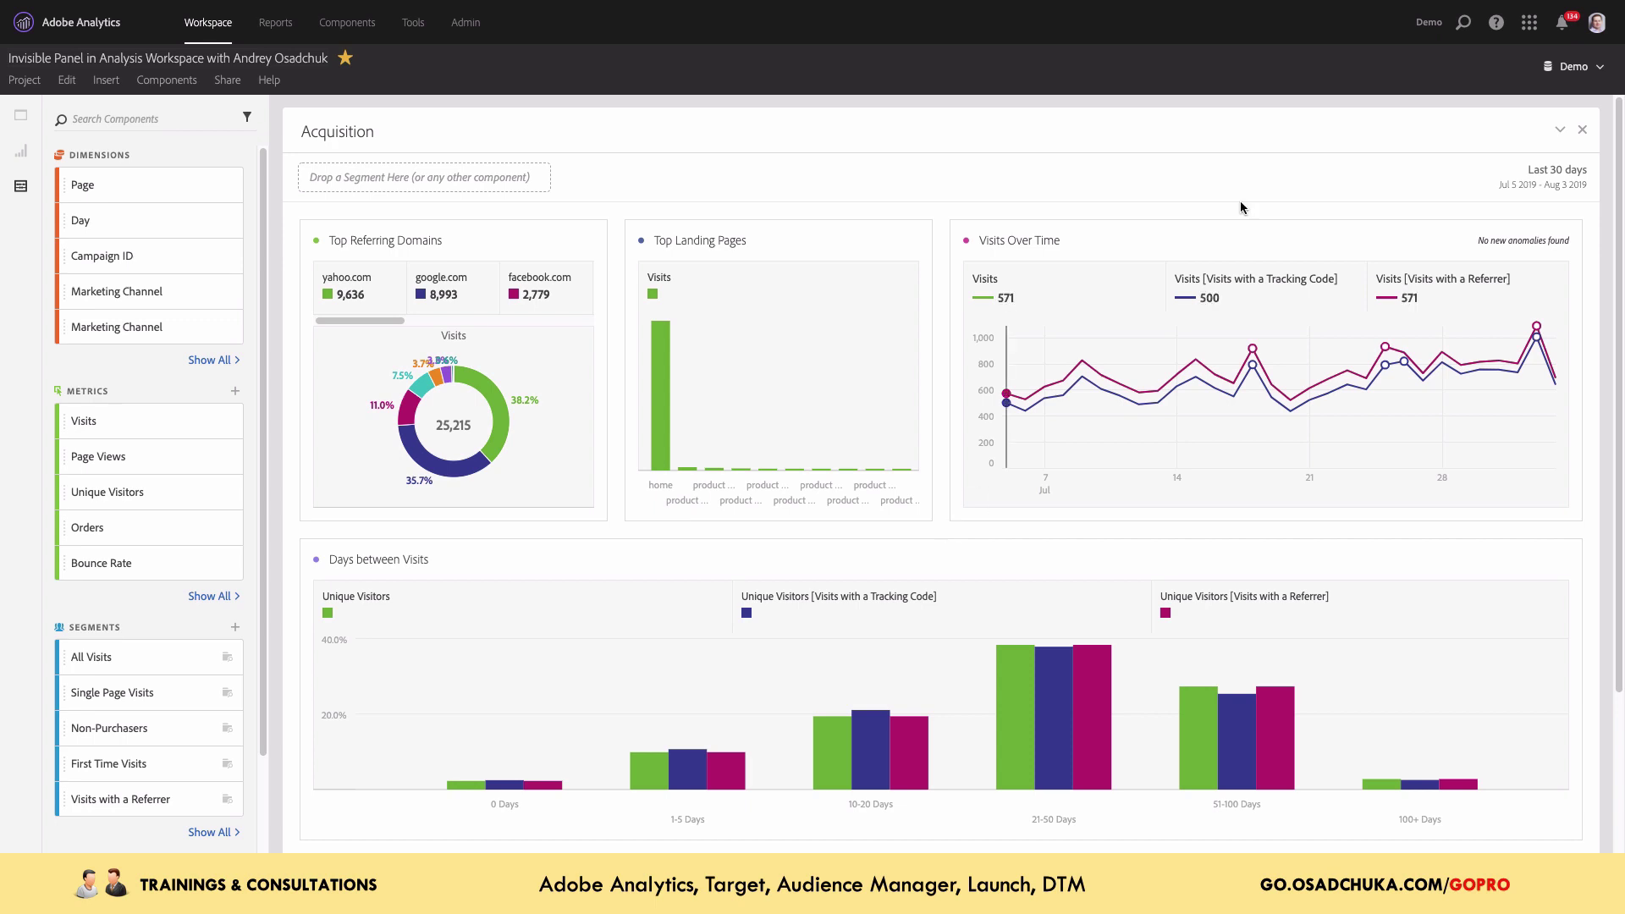
Collapse the Acquisition panel and expand it again
click(1558, 130)
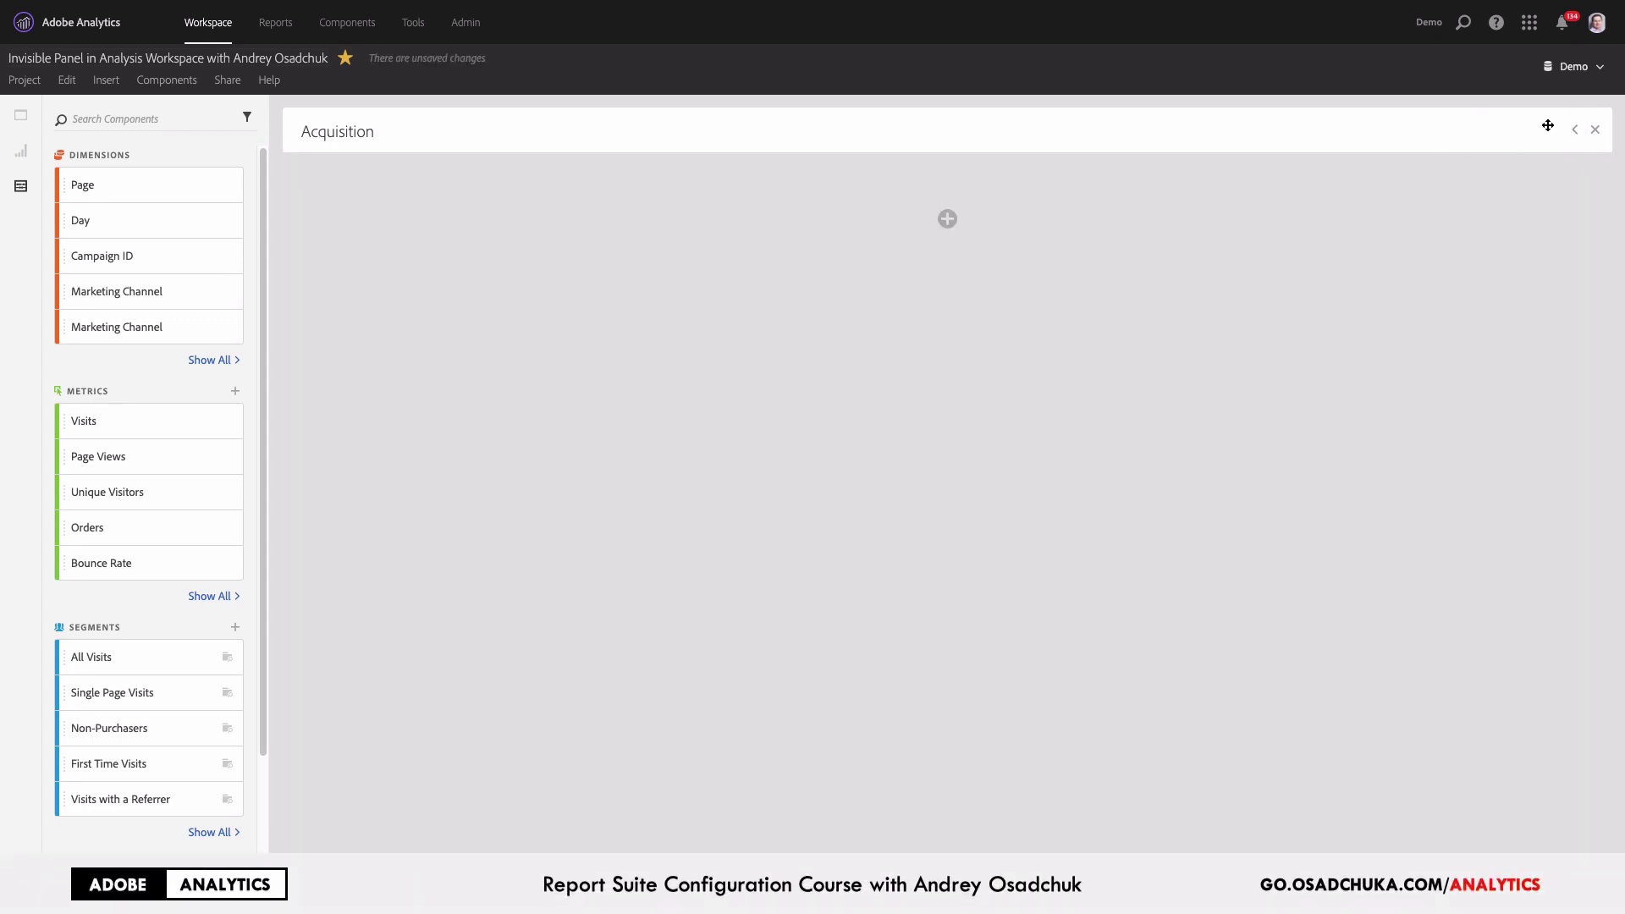
click(1574, 135)
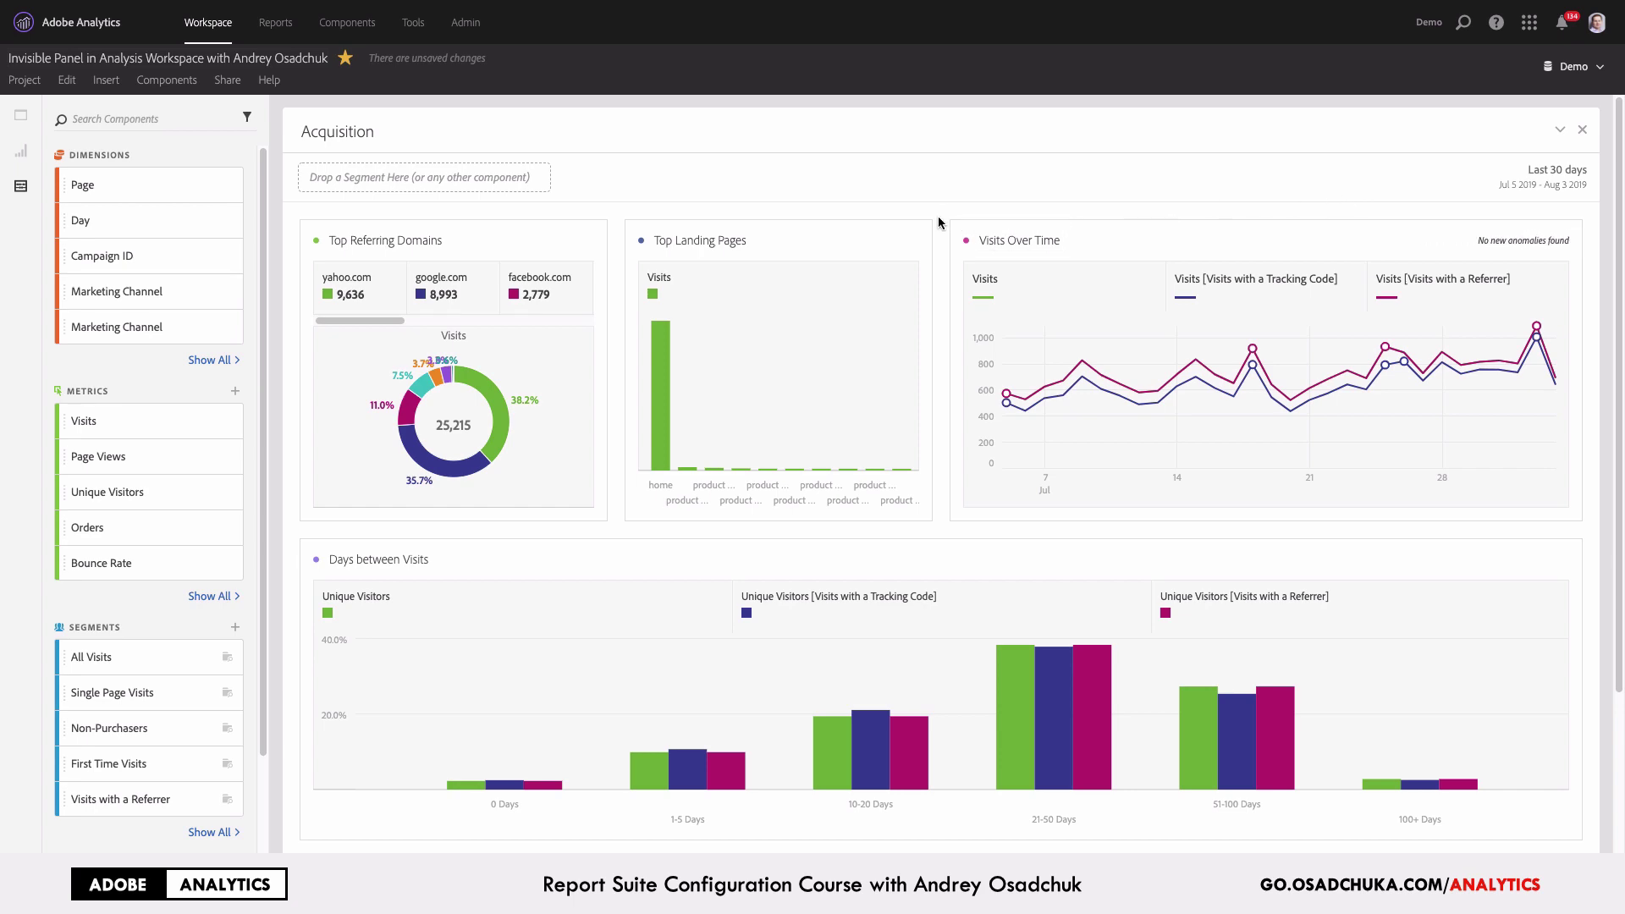
Reveal the hidden Web Technology panel below Acquisition and stretch it to the full workspace width
scroll(937, 224, down, 5)
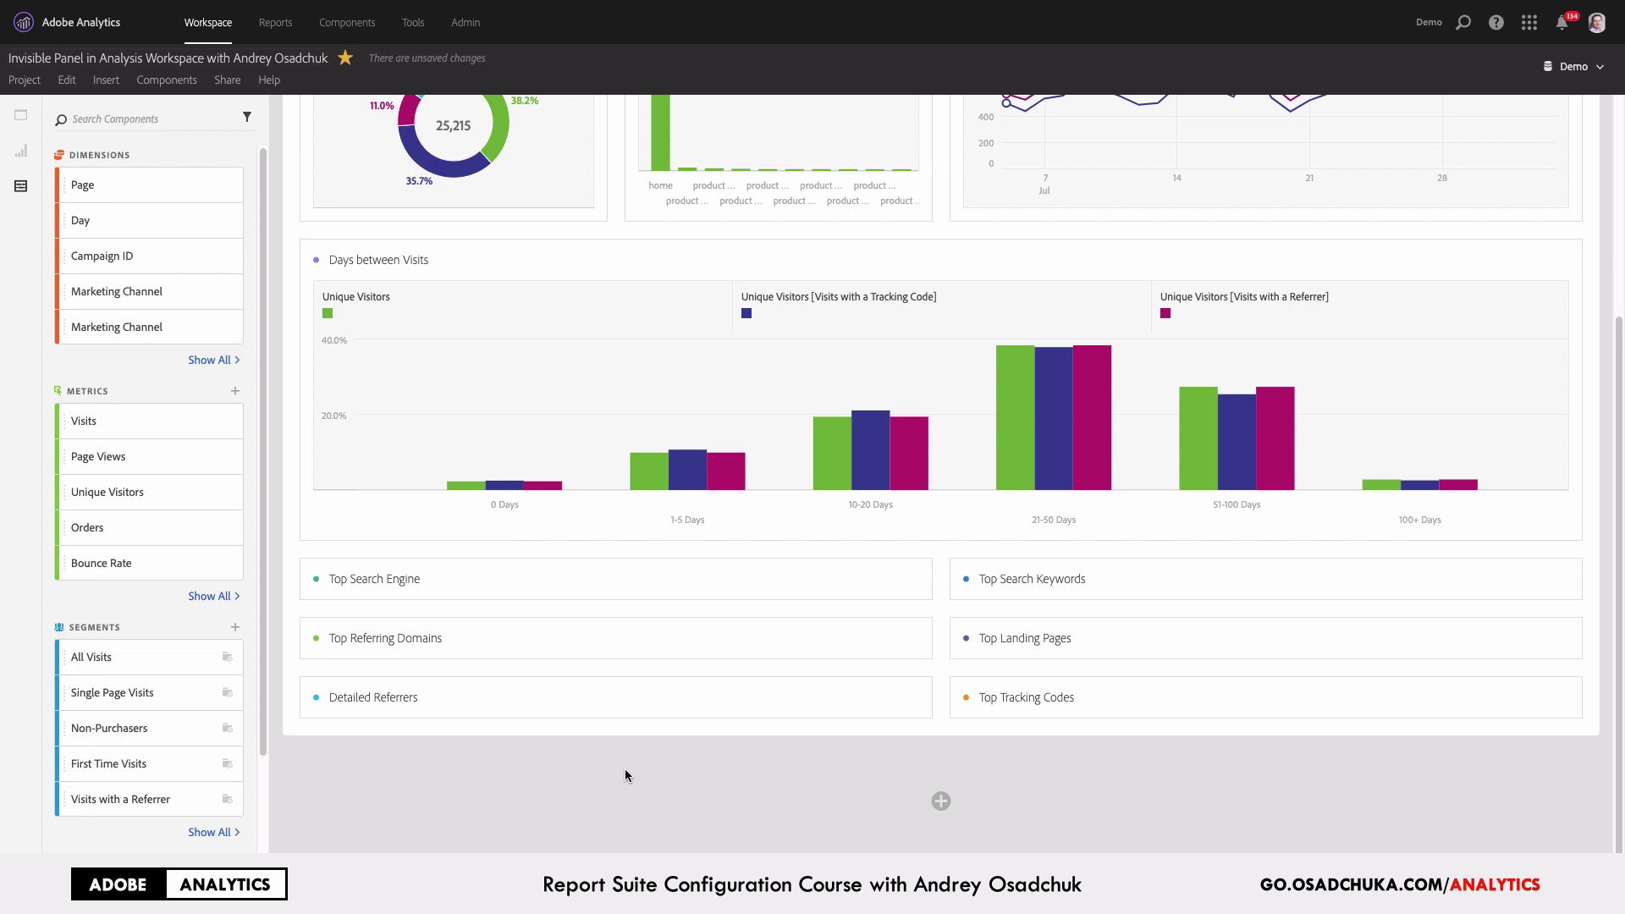
click(347, 785)
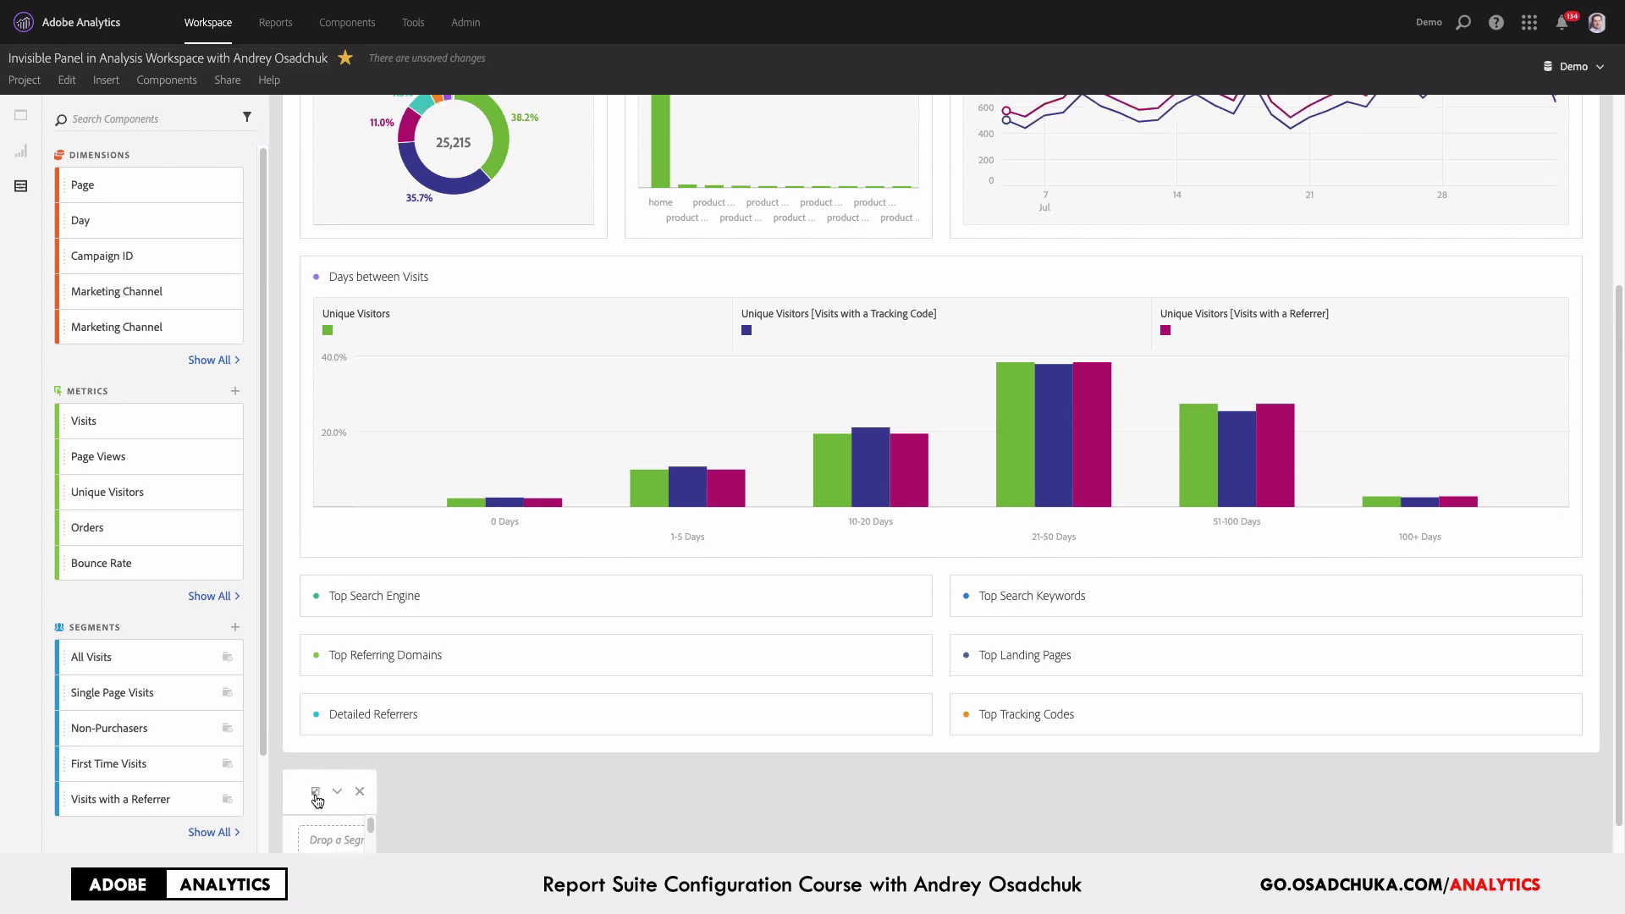
drag(373, 787, 1524, 715)
Reveal the hidden Marketing & Commerce panel below Web Technology and widen it in both directions to the full workspace width
scroll(1462, 668, down, 4)
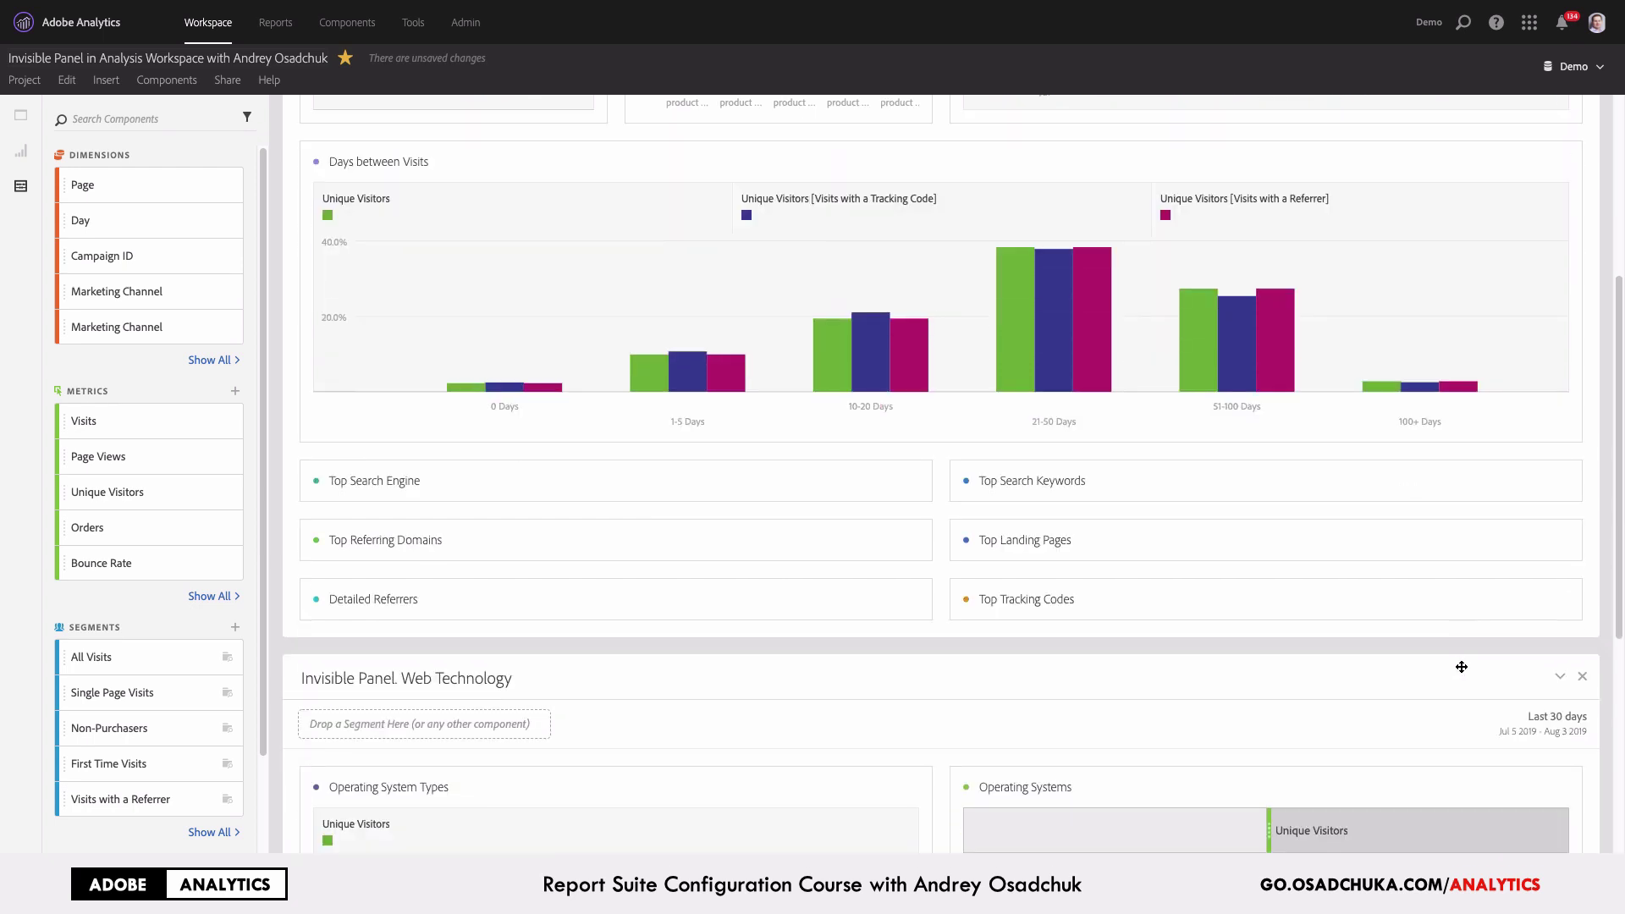
scroll(1318, 662, down, 1)
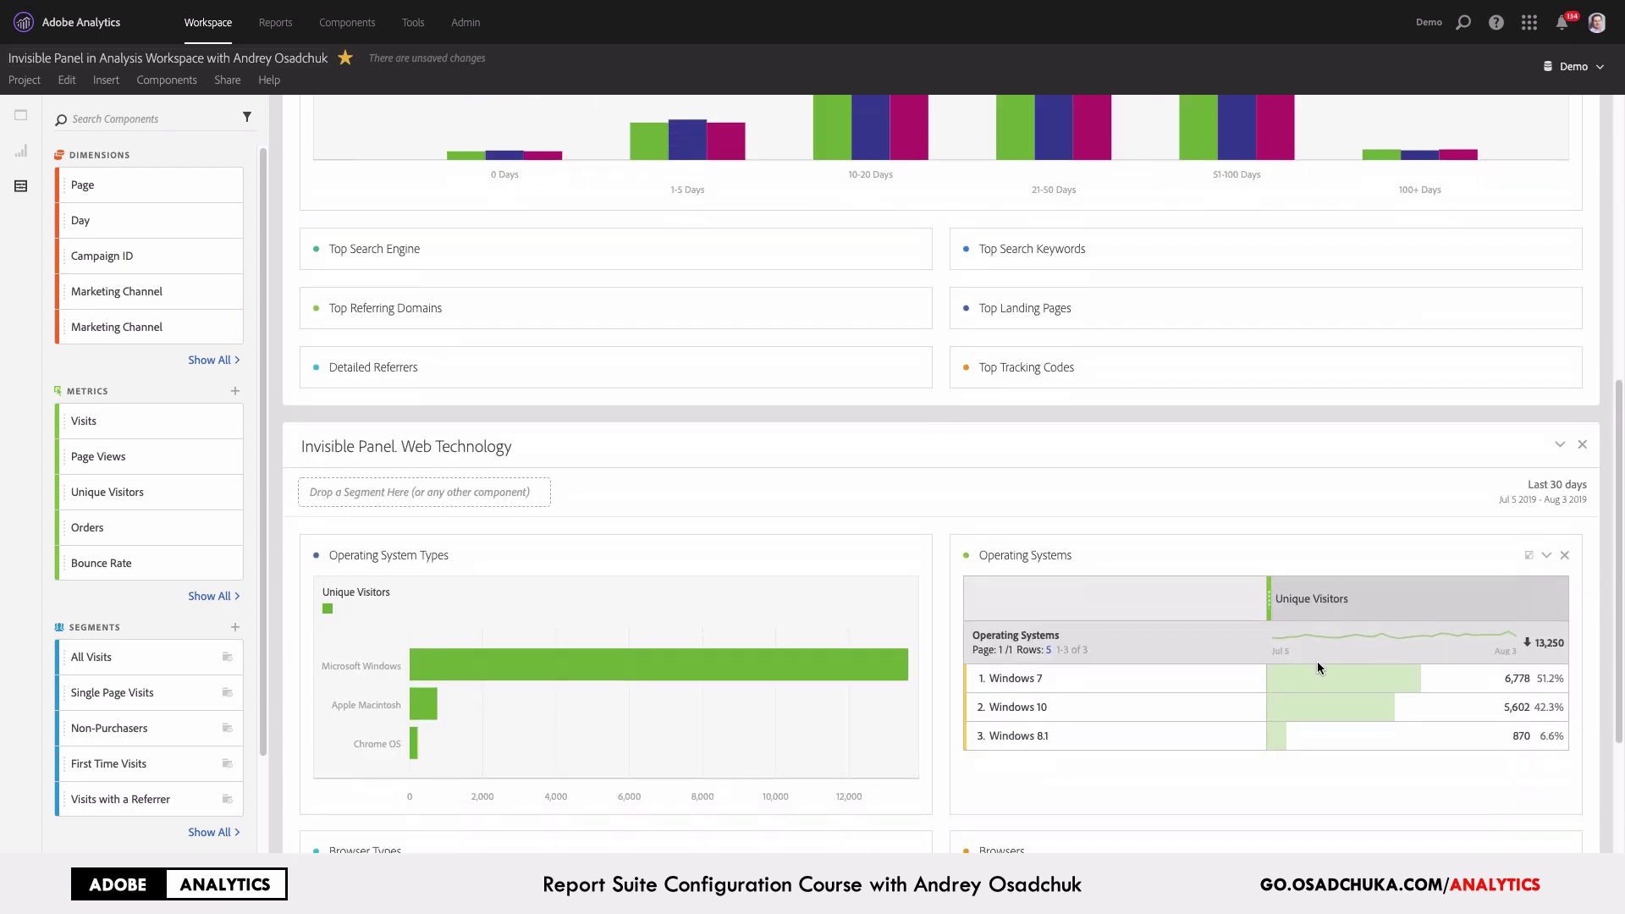
scroll(1296, 662, down, 1)
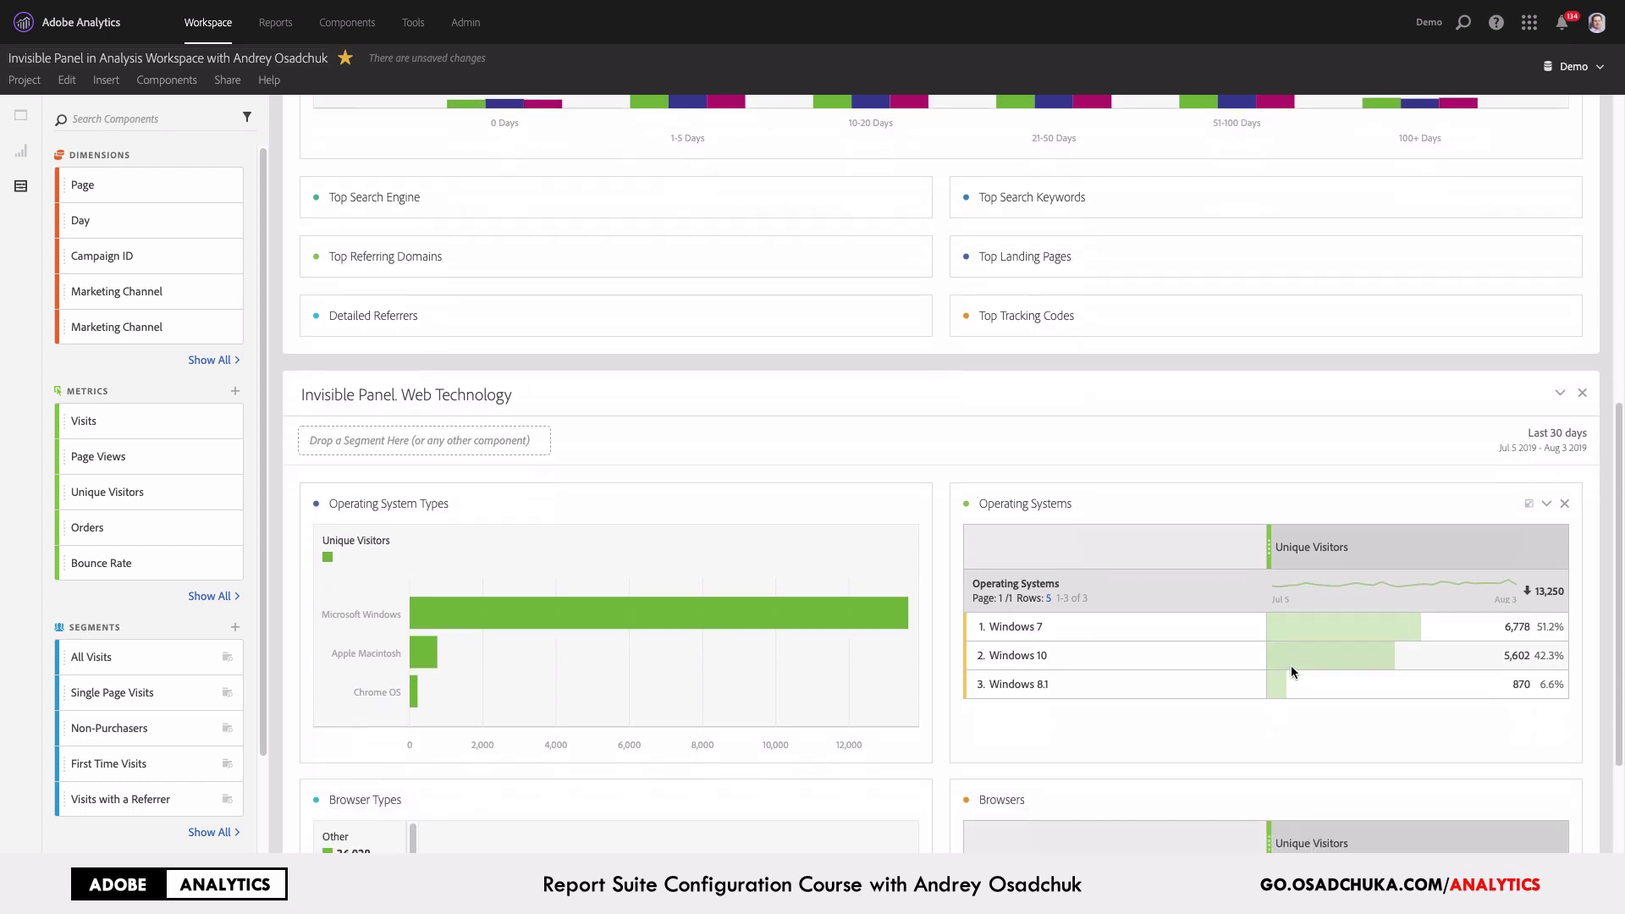
scroll(1288, 668, down, 3)
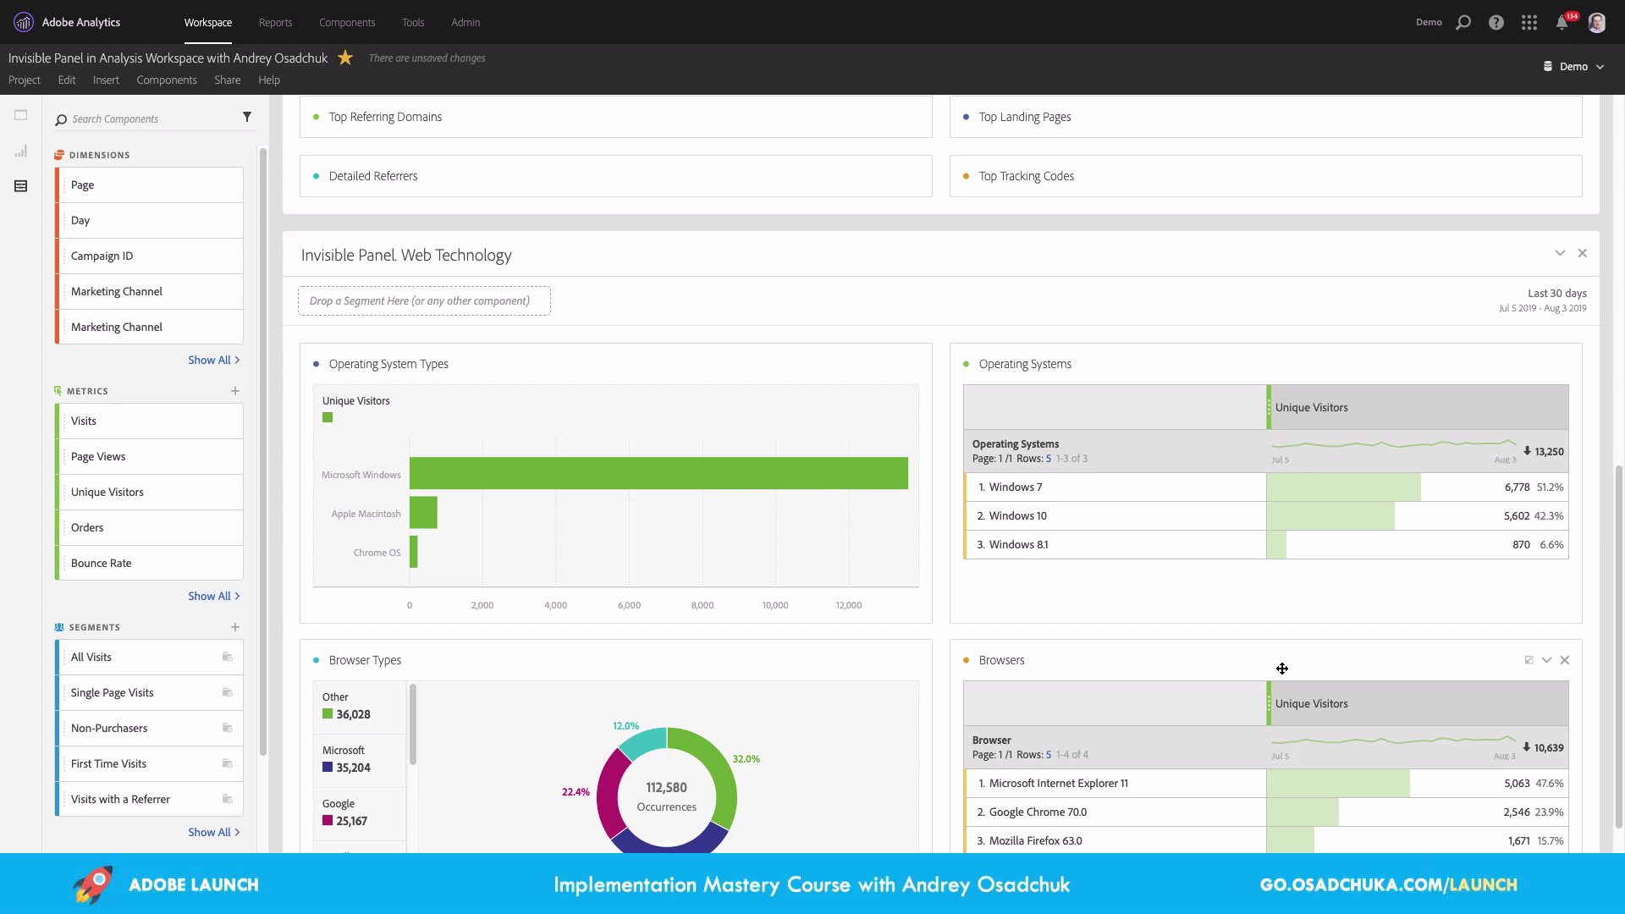
scroll(1280, 667, down, 4)
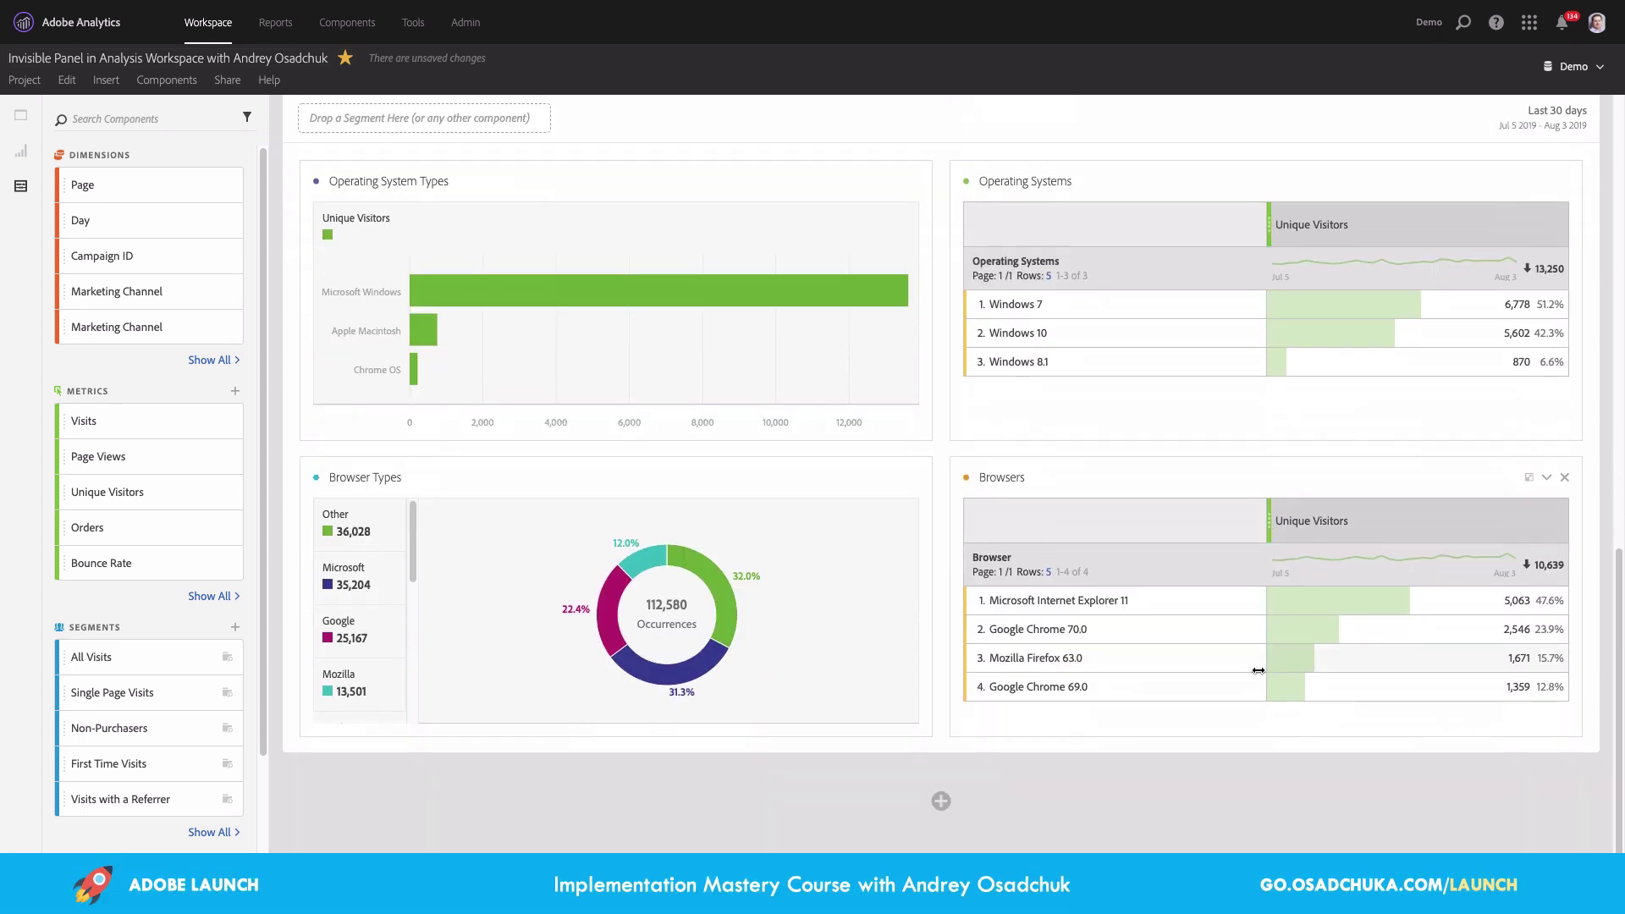
click(283, 766)
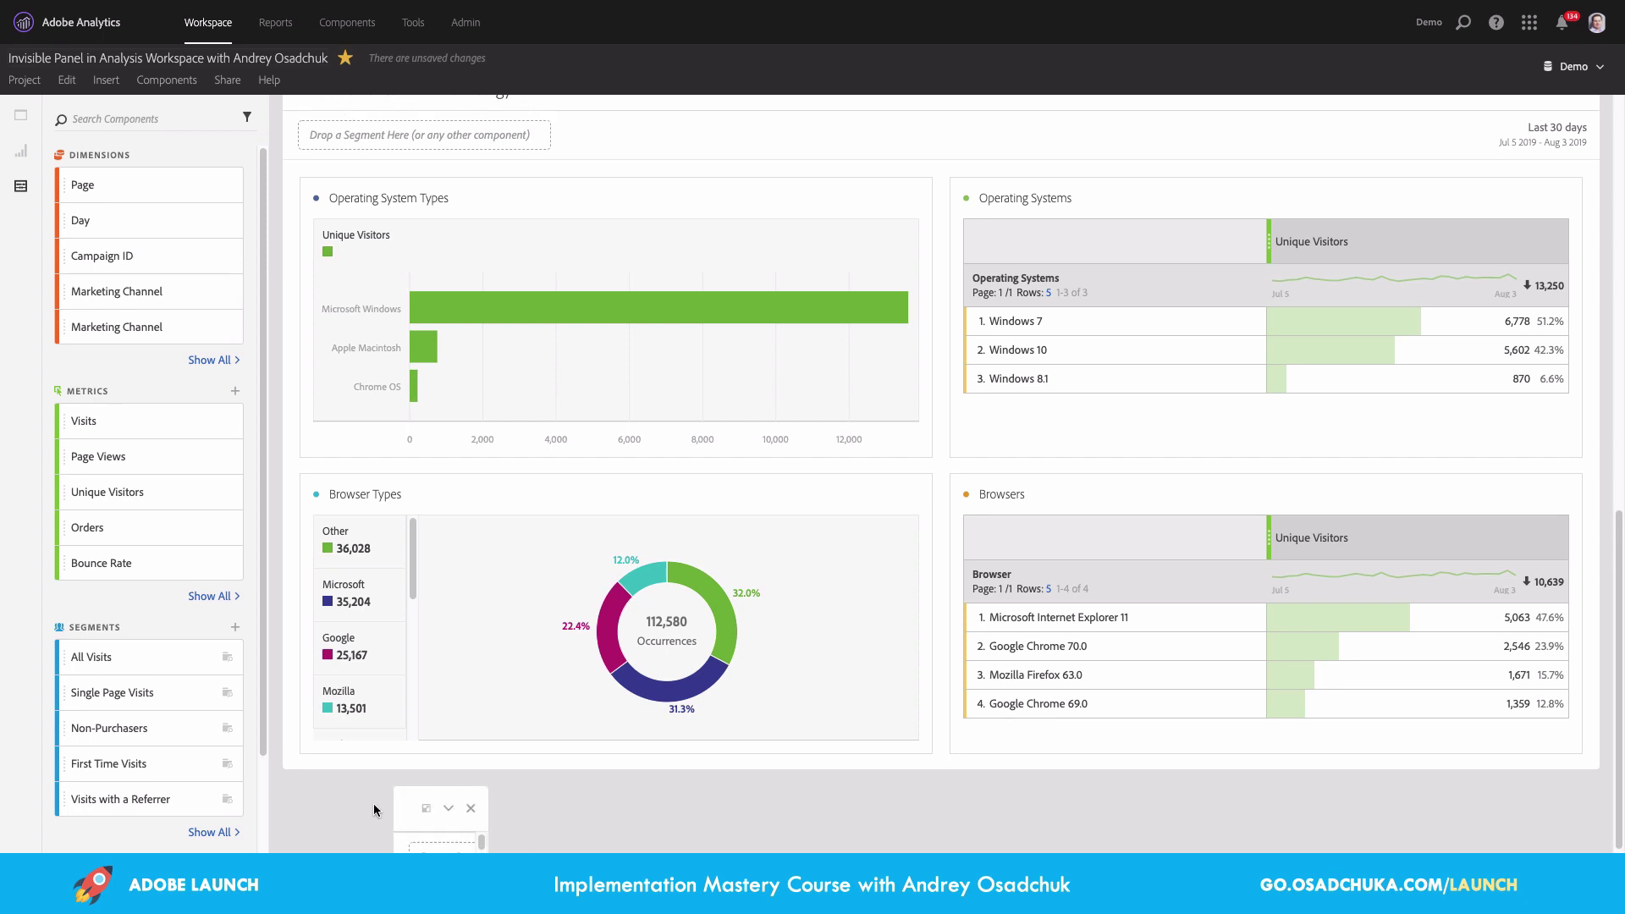
drag(391, 838, 254, 837)
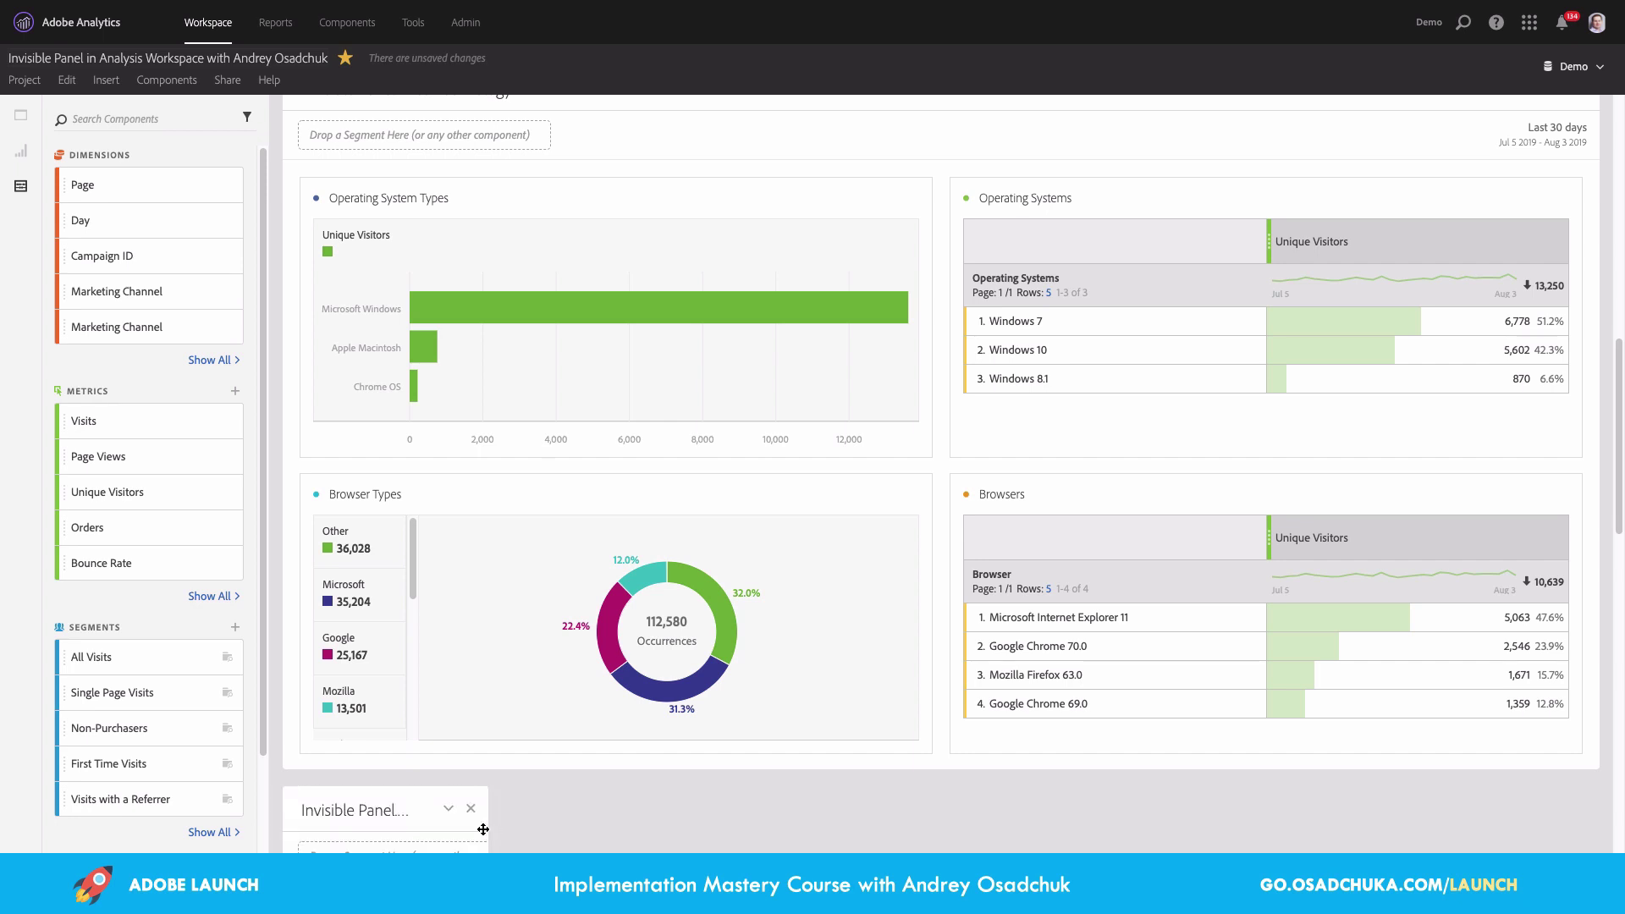
drag(1622, 810, 1621, 808)
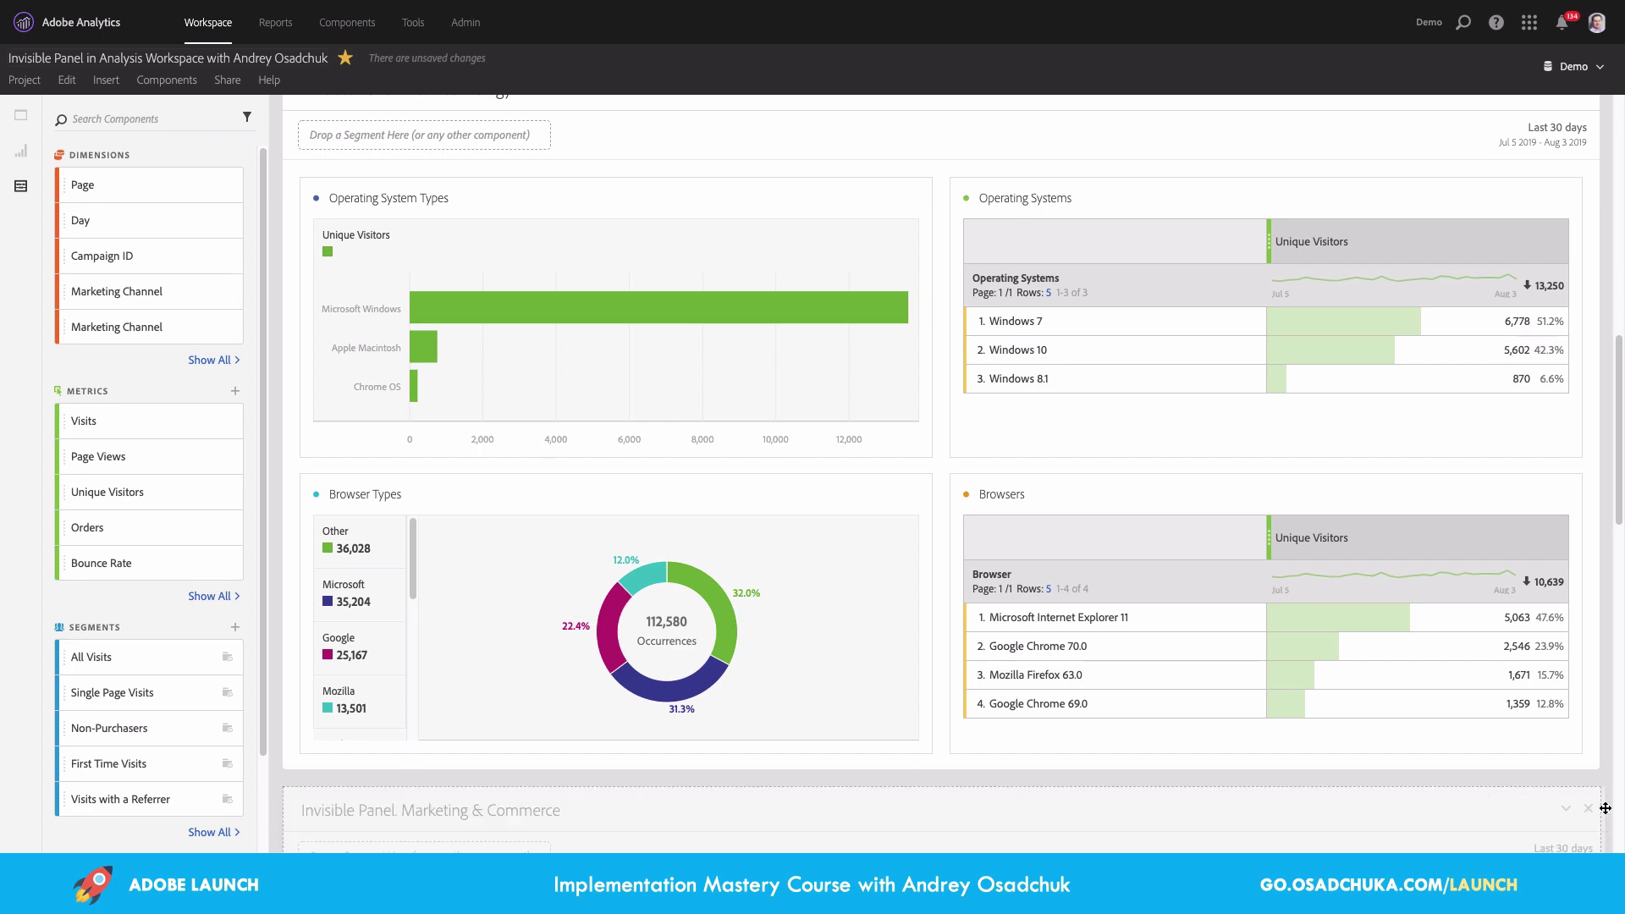
Look through the order charts, cohort table, referring domains and regional sales in the Marketing & Commerce panel
scroll(1579, 729, down, 5)
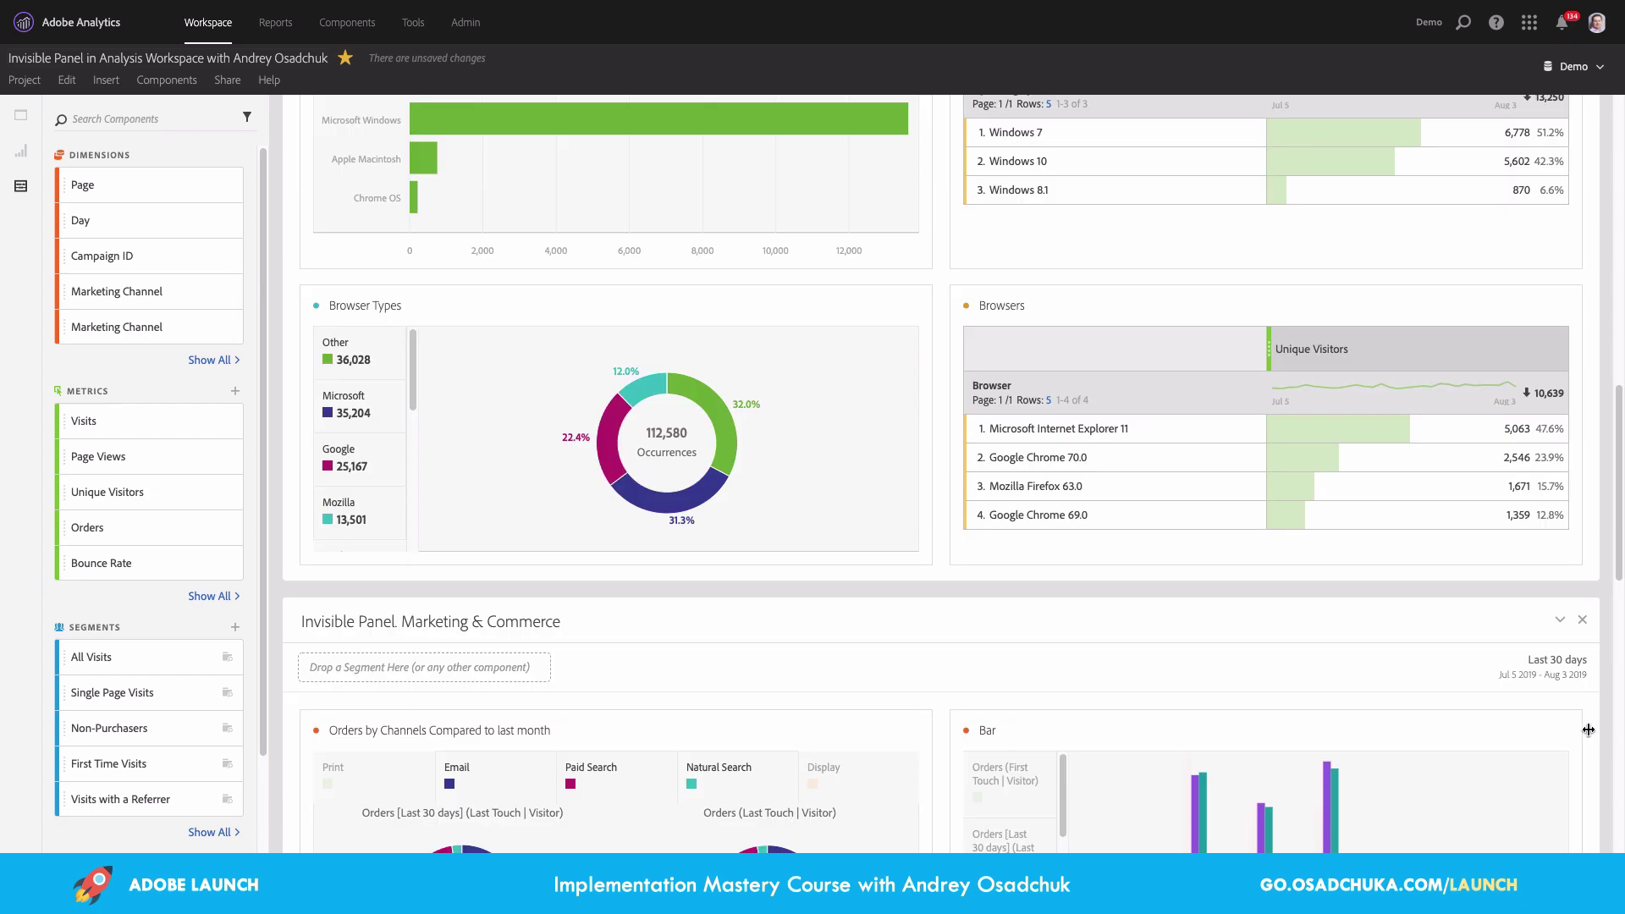
scroll(1594, 752, down, 4)
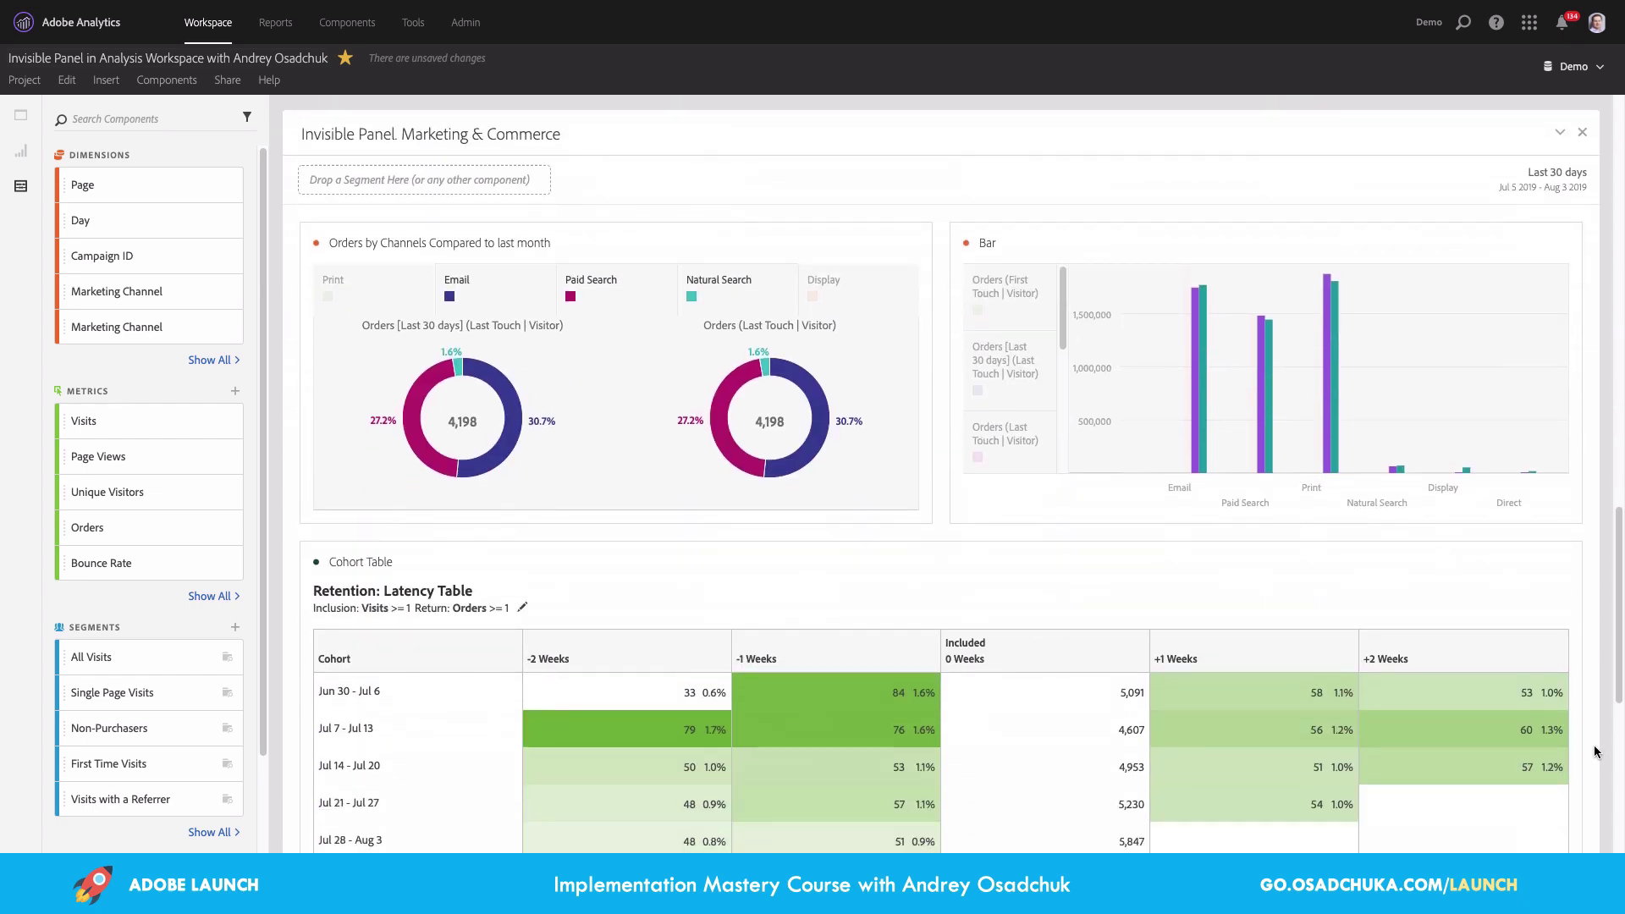
scroll(1594, 752, down, 5)
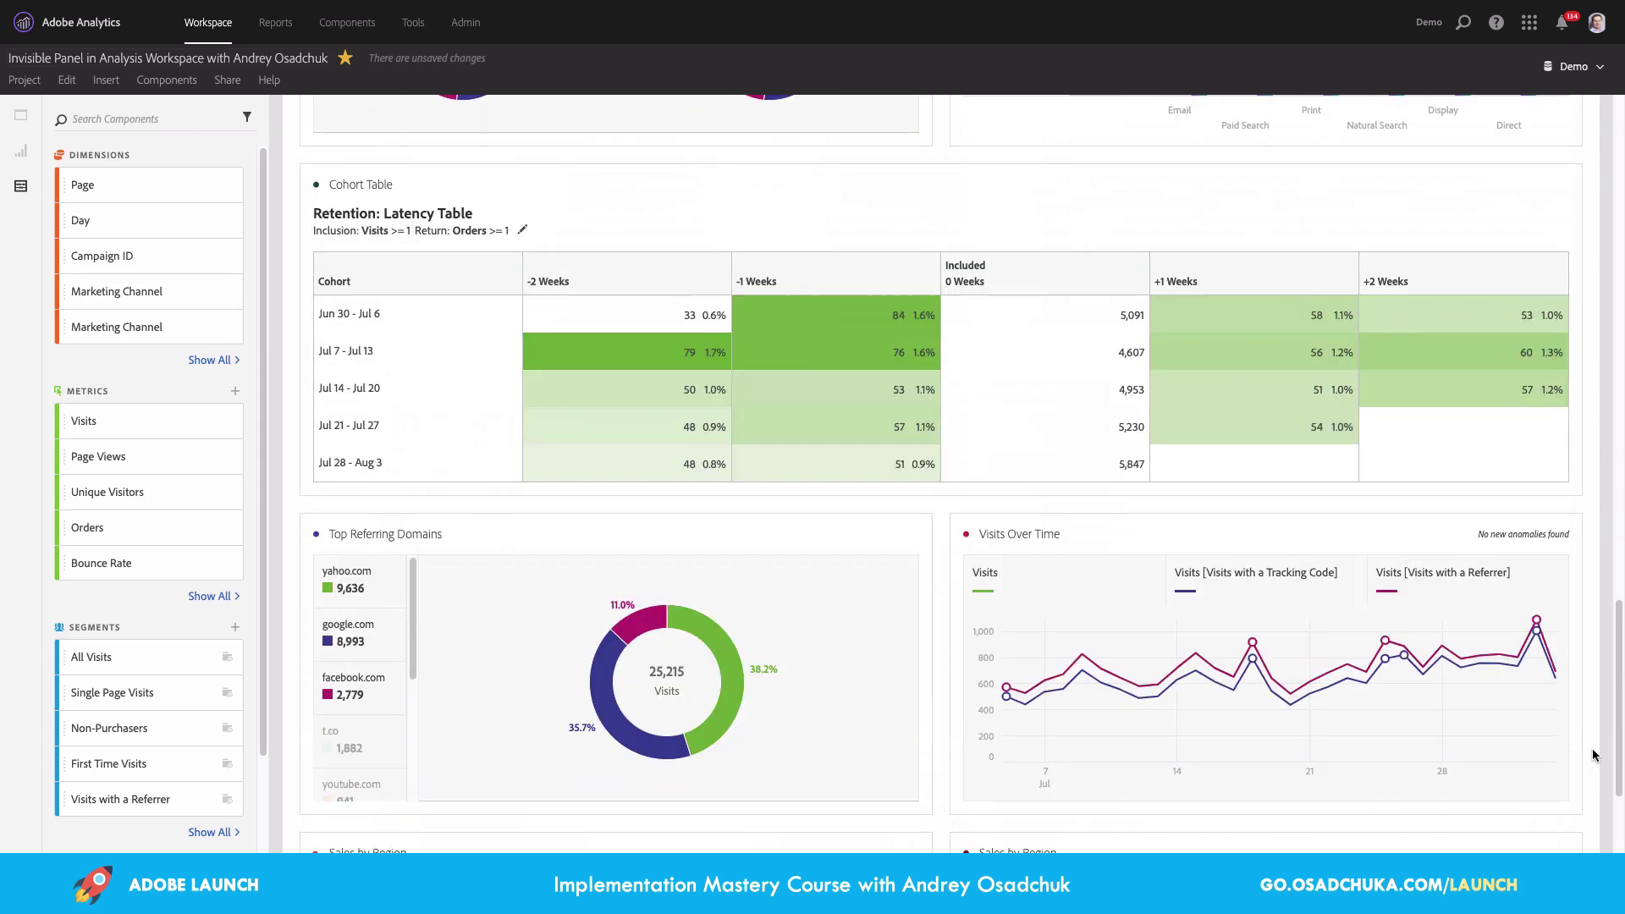
scroll(1594, 756, down, 3)
scroll(1618, 807, down, 4)
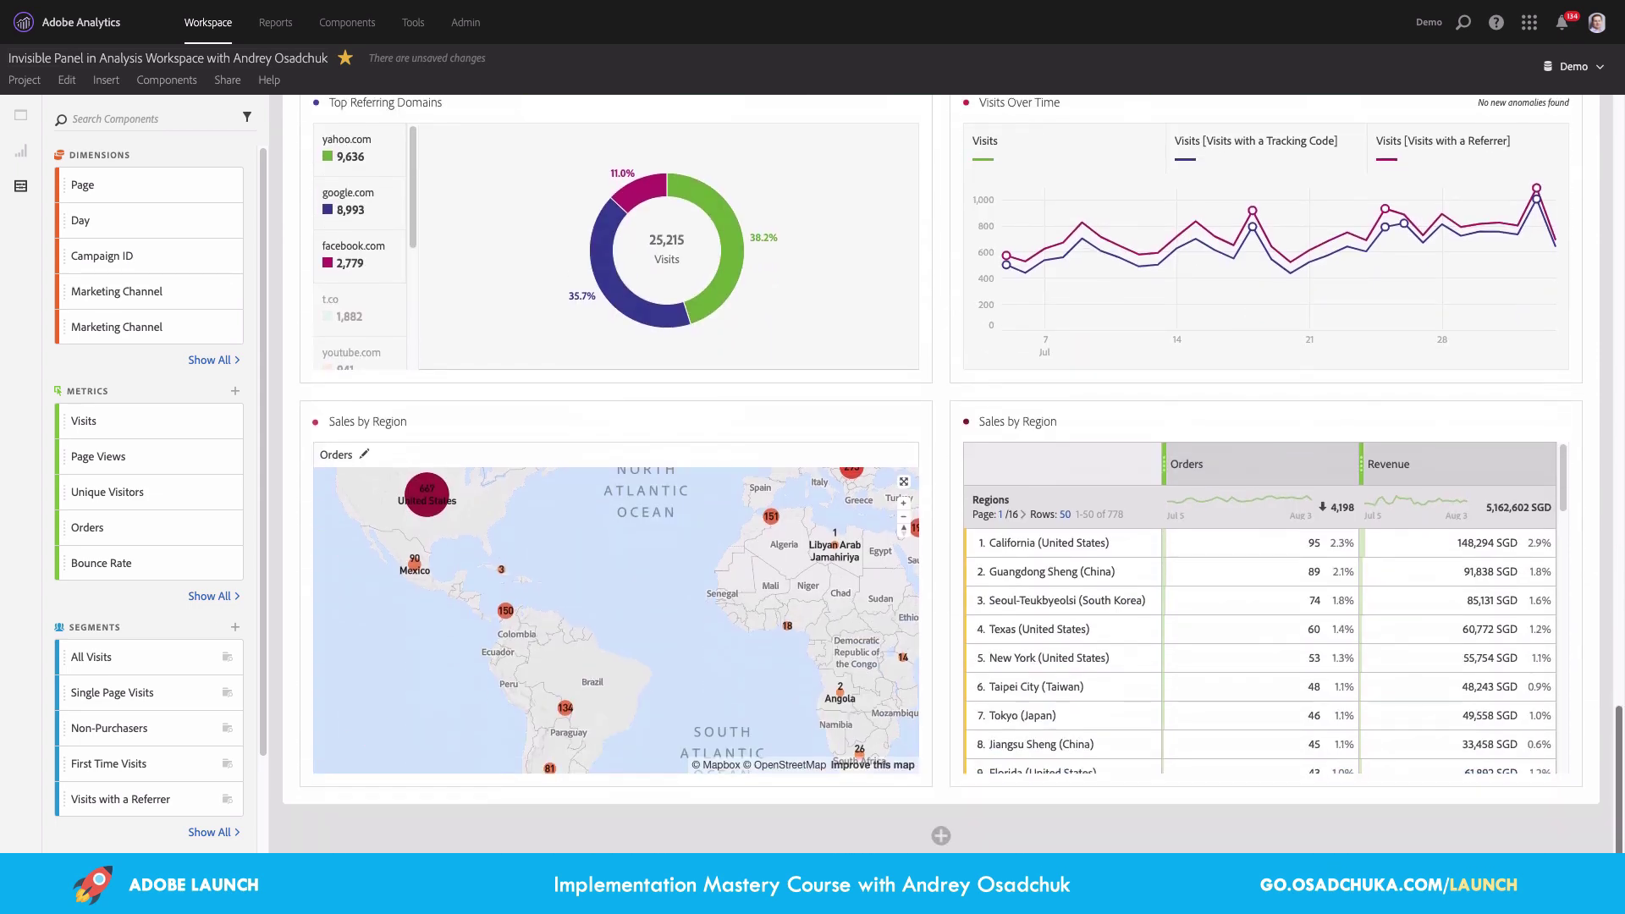
scroll(643, 318, up, 11)
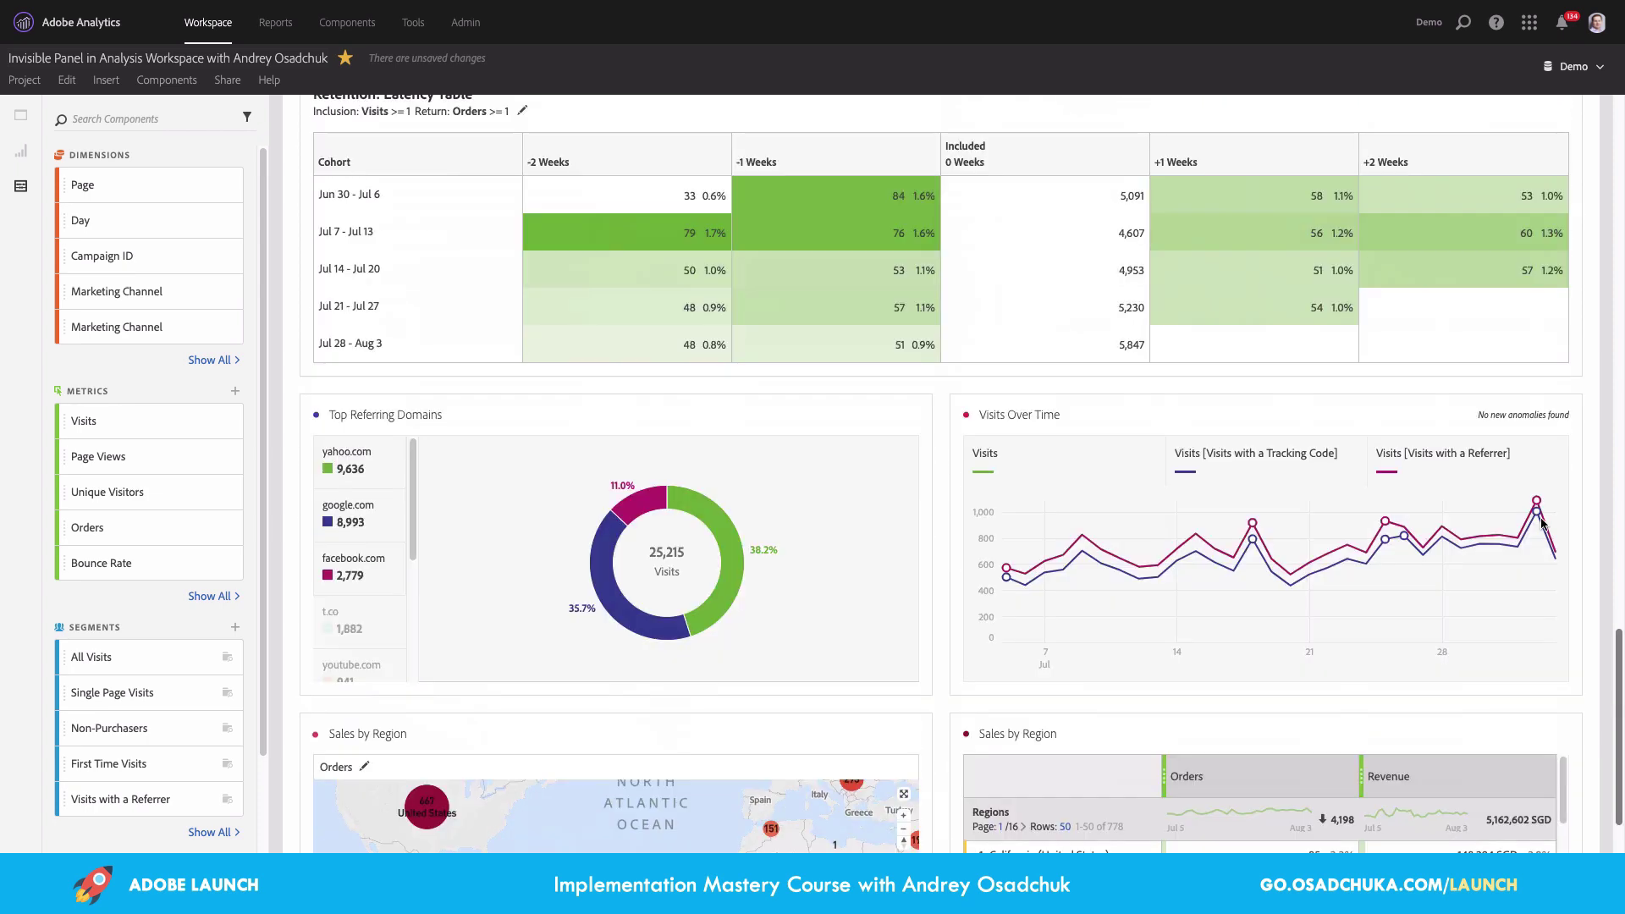
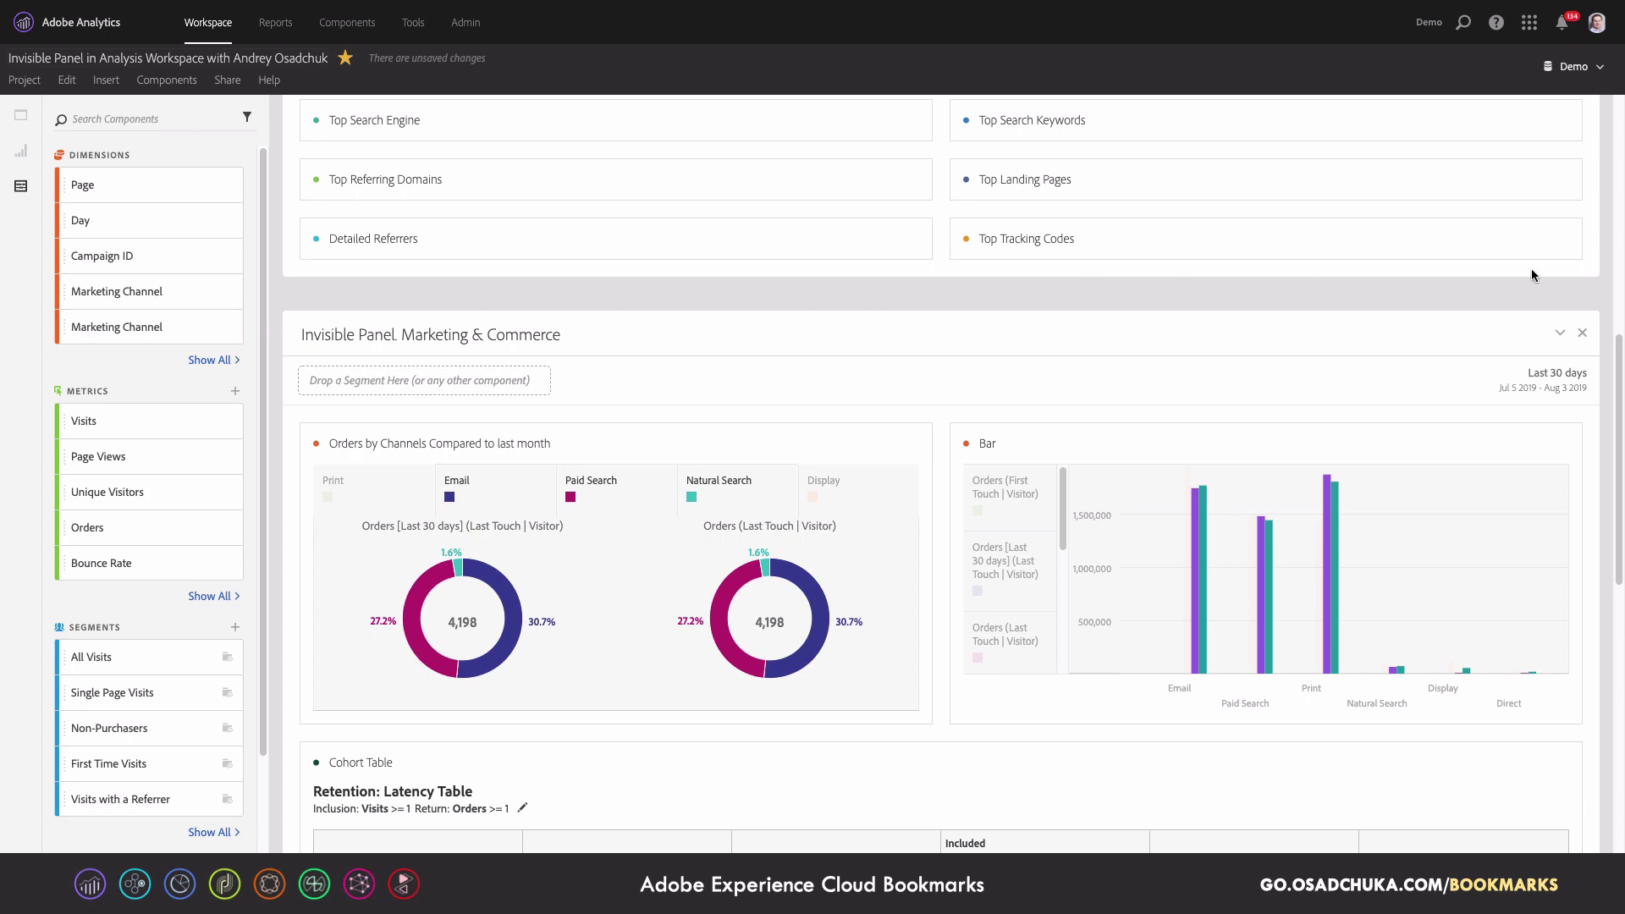
Shrink the Marketing & Commerce panel below Acquisition to its minimum width and height
drag(1619, 368, 514, 177)
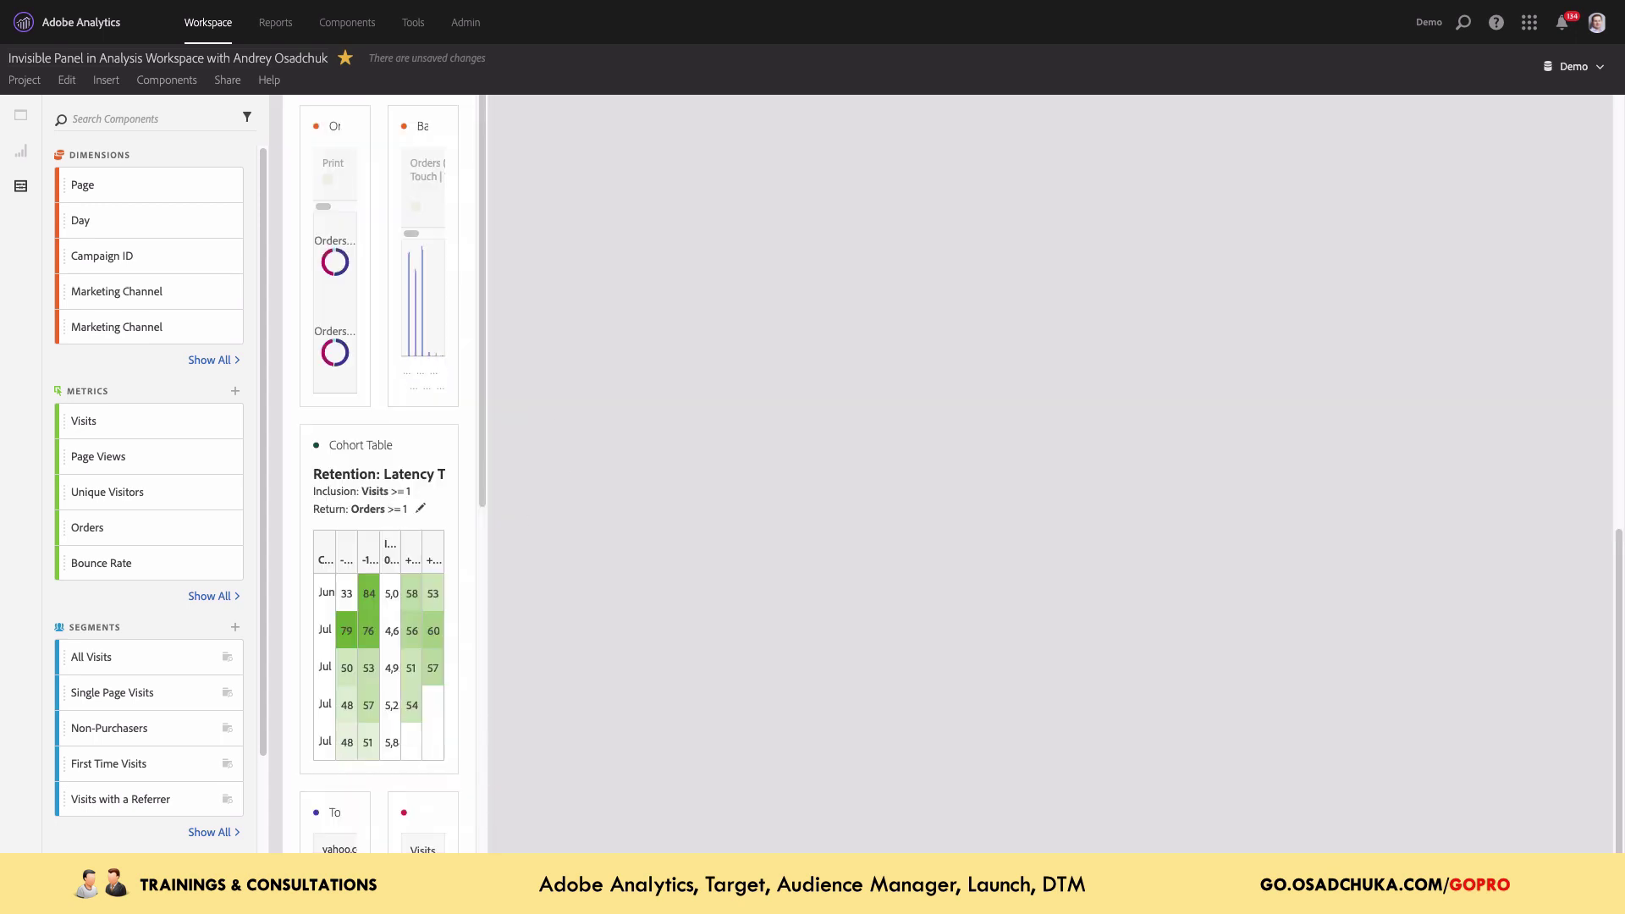
drag(346, 120, 341, 457)
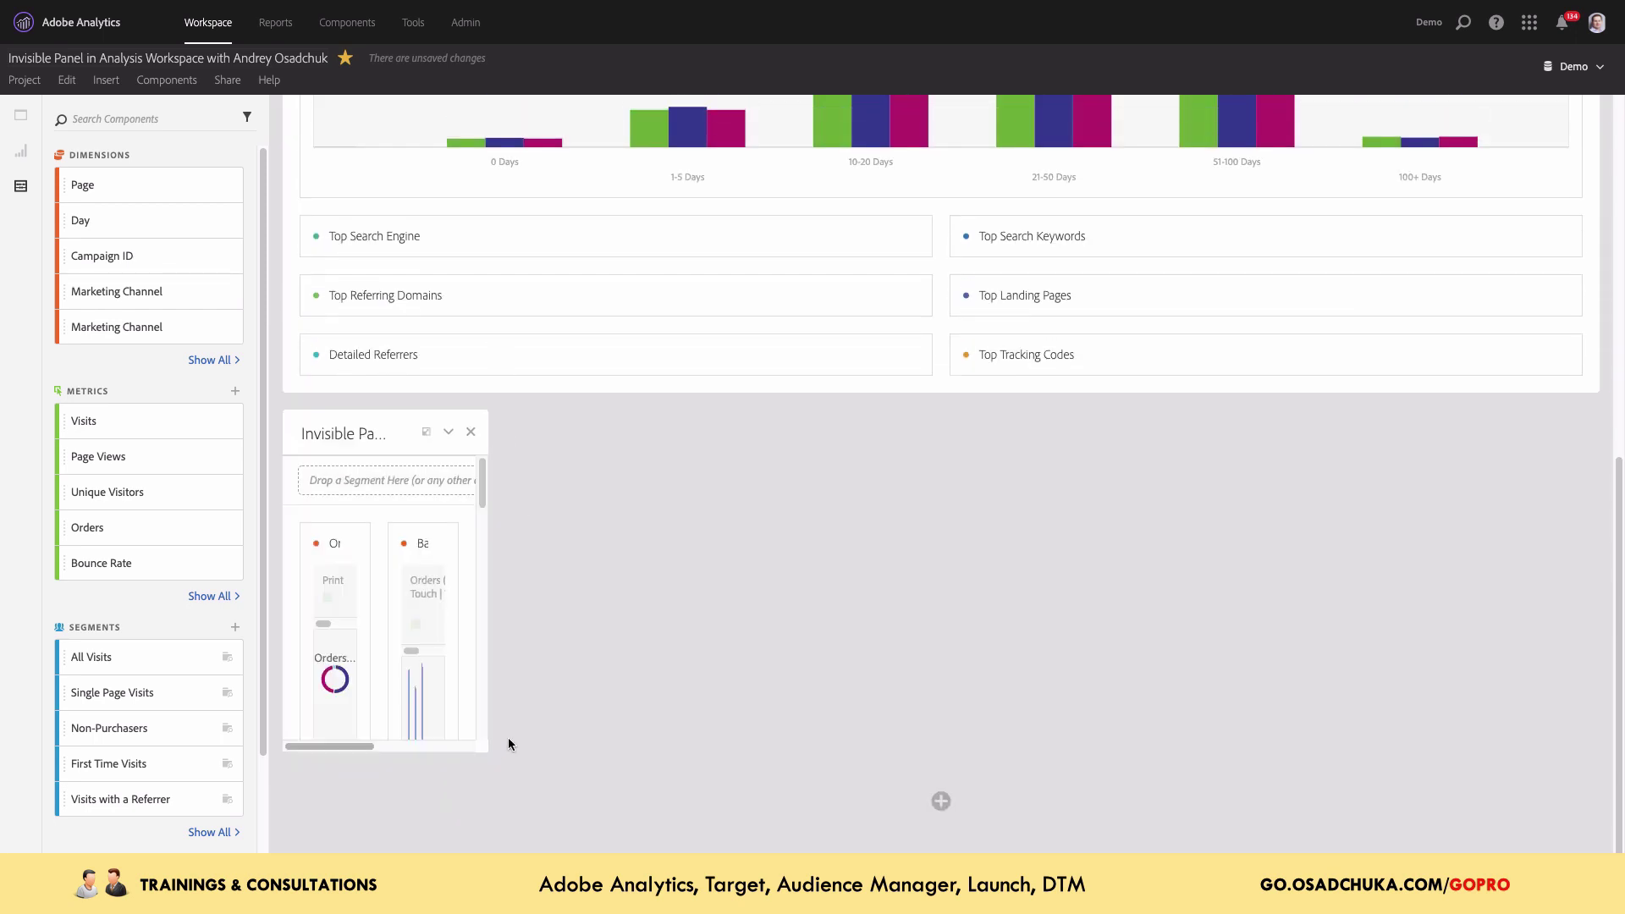
drag(487, 750, 265, 570)
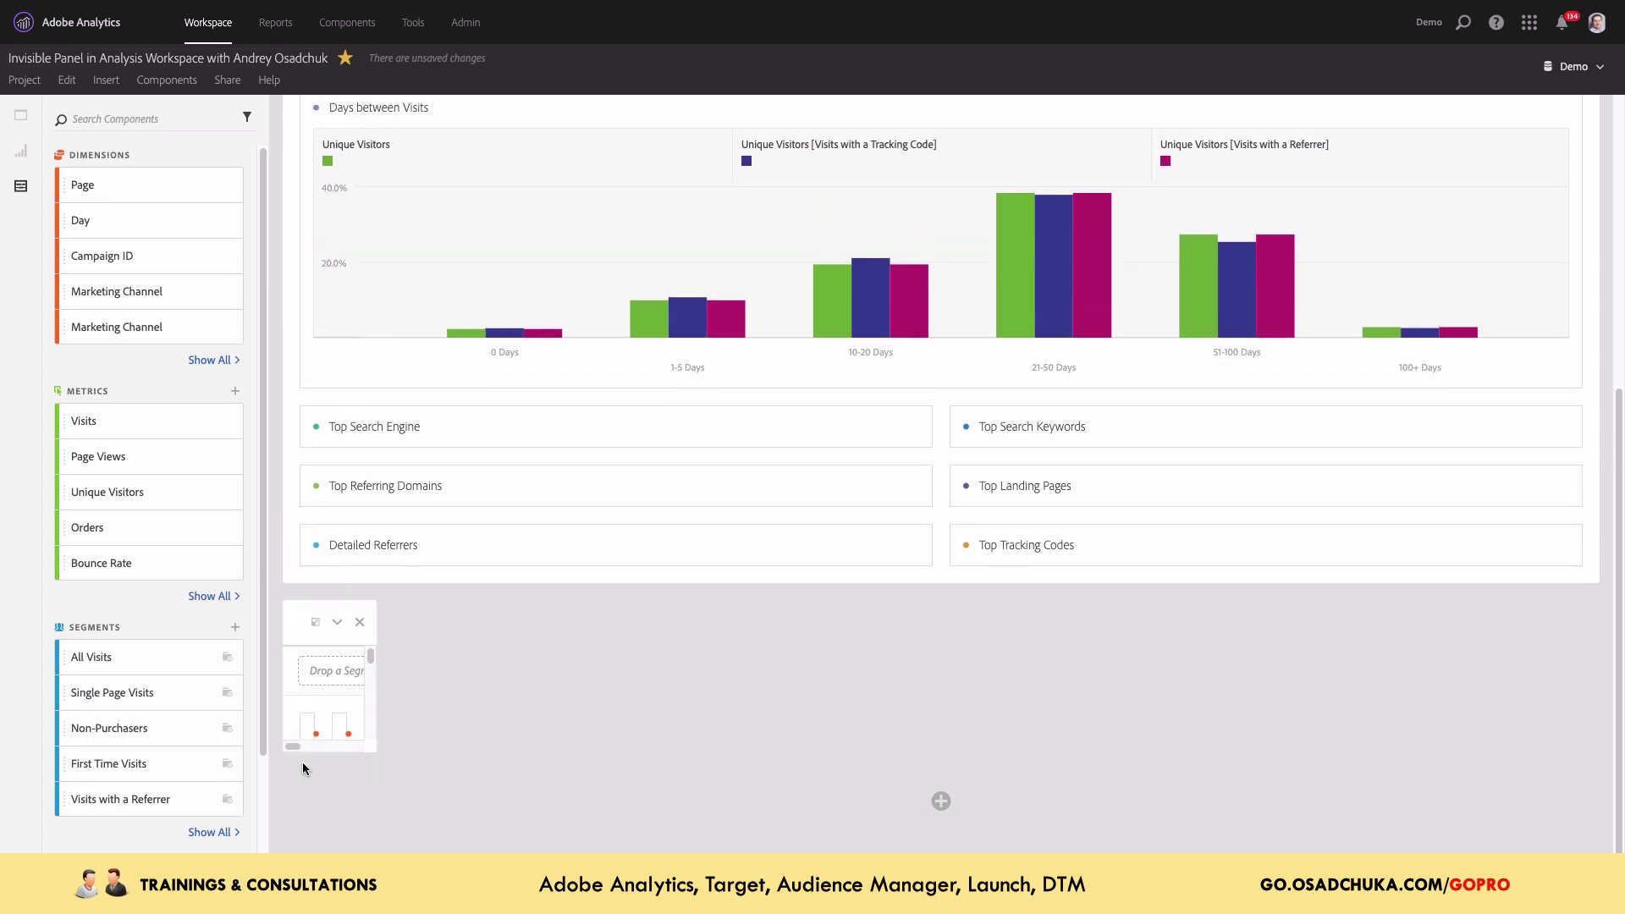
Hide the small panels remaining below Acquisition by shrinking their height until nothing of them shows in the workspace
drag(307, 752, 375, 759)
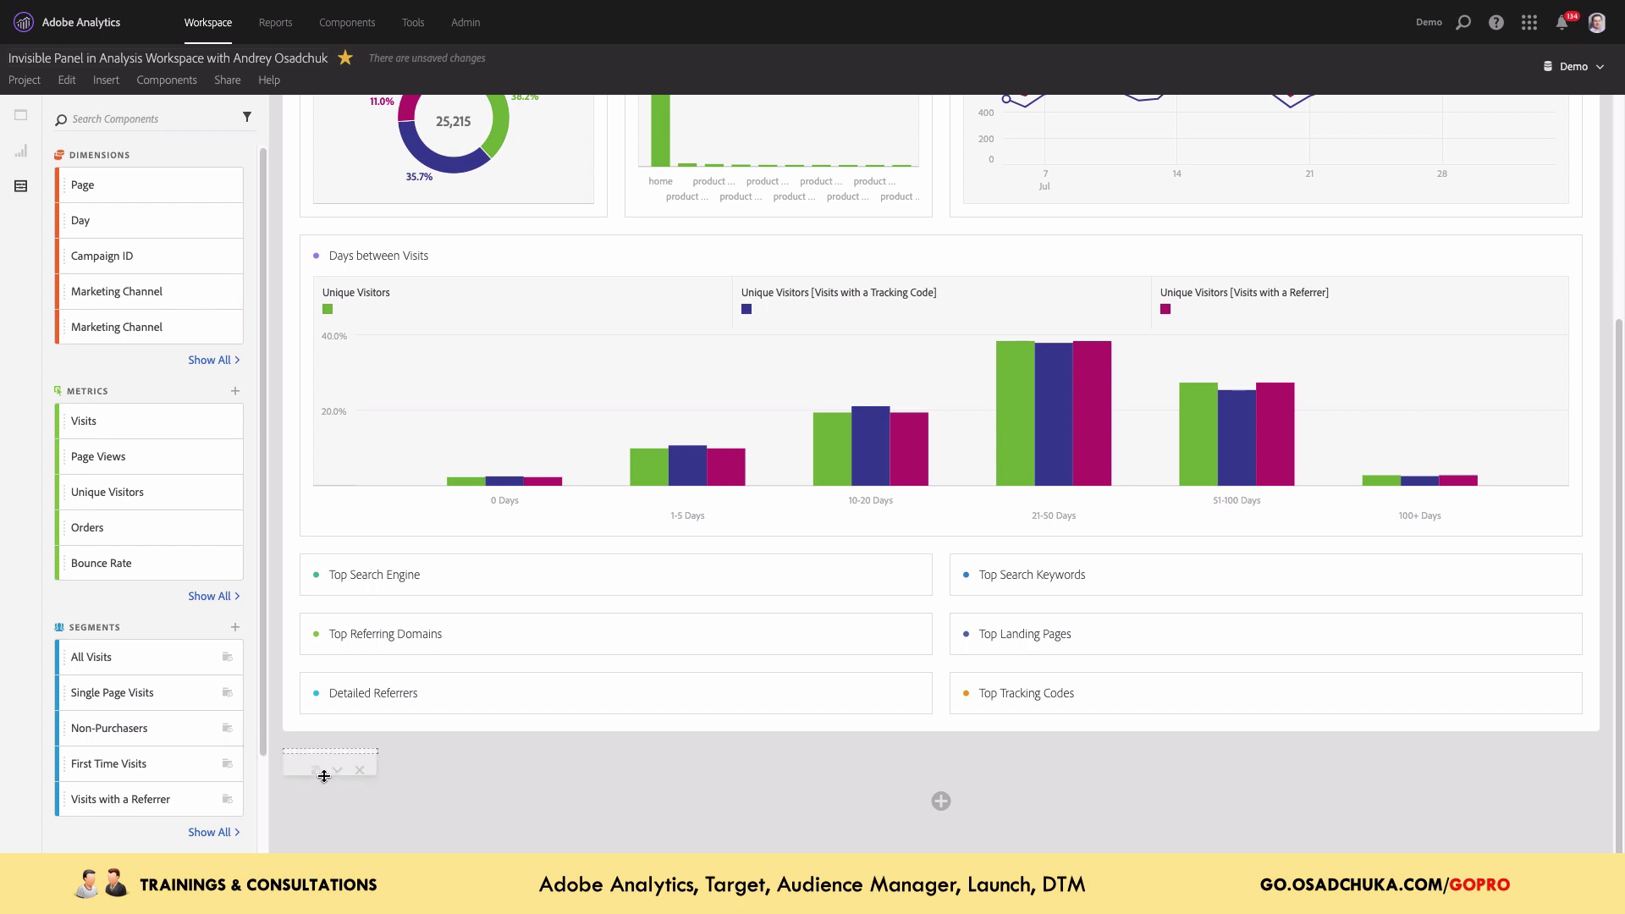
scroll(360, 770, down, 1)
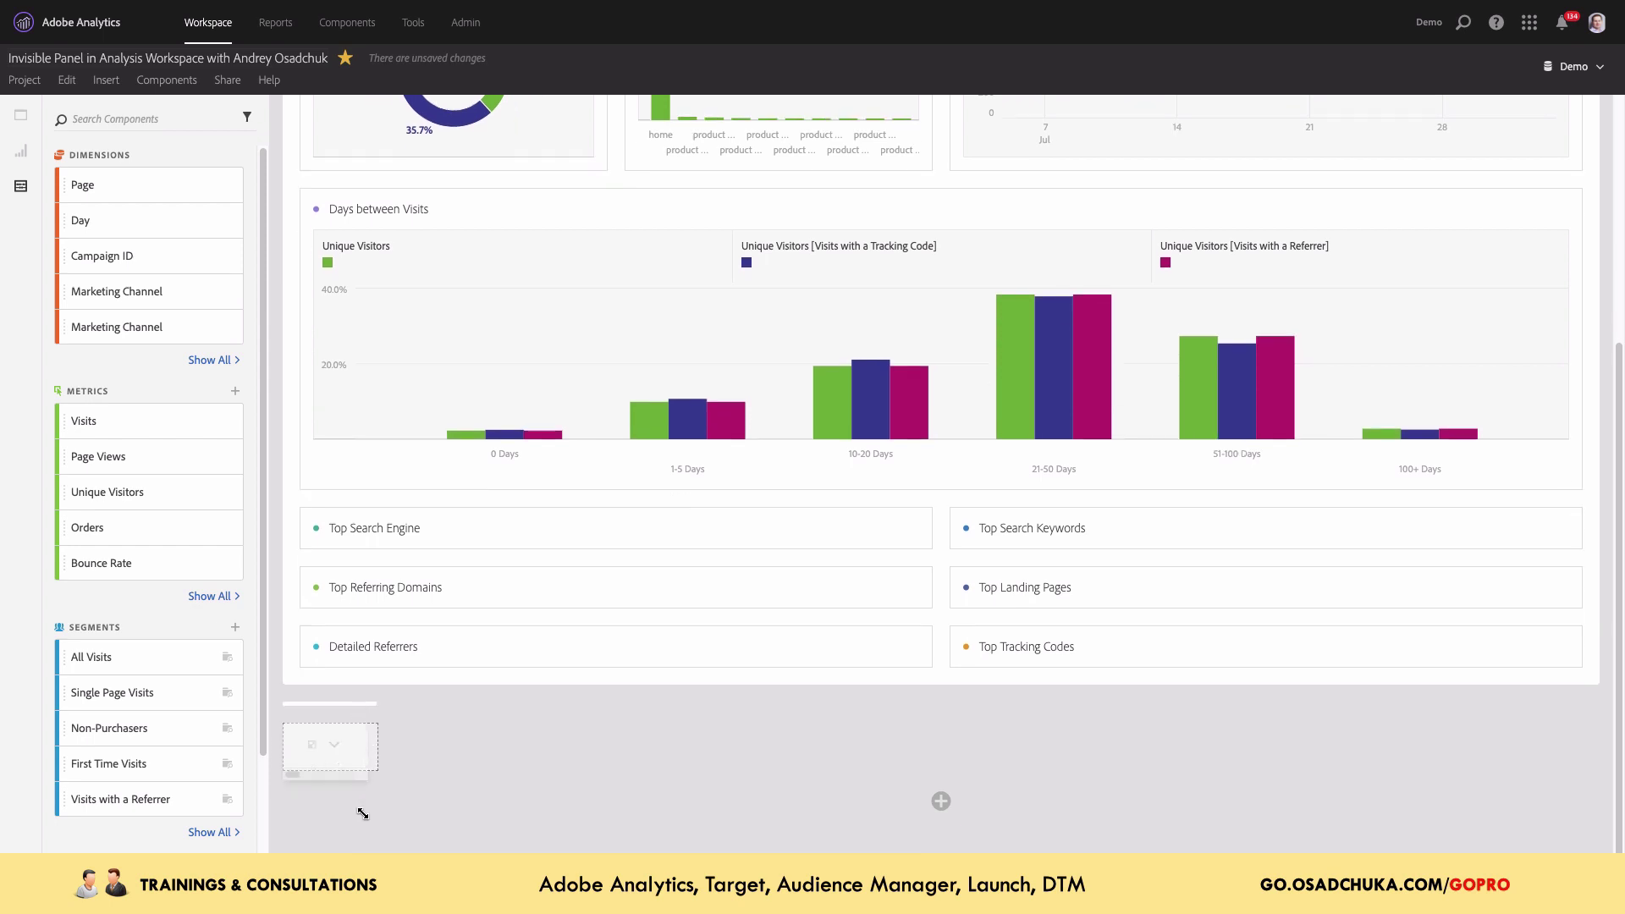
scroll(368, 772, up, 1)
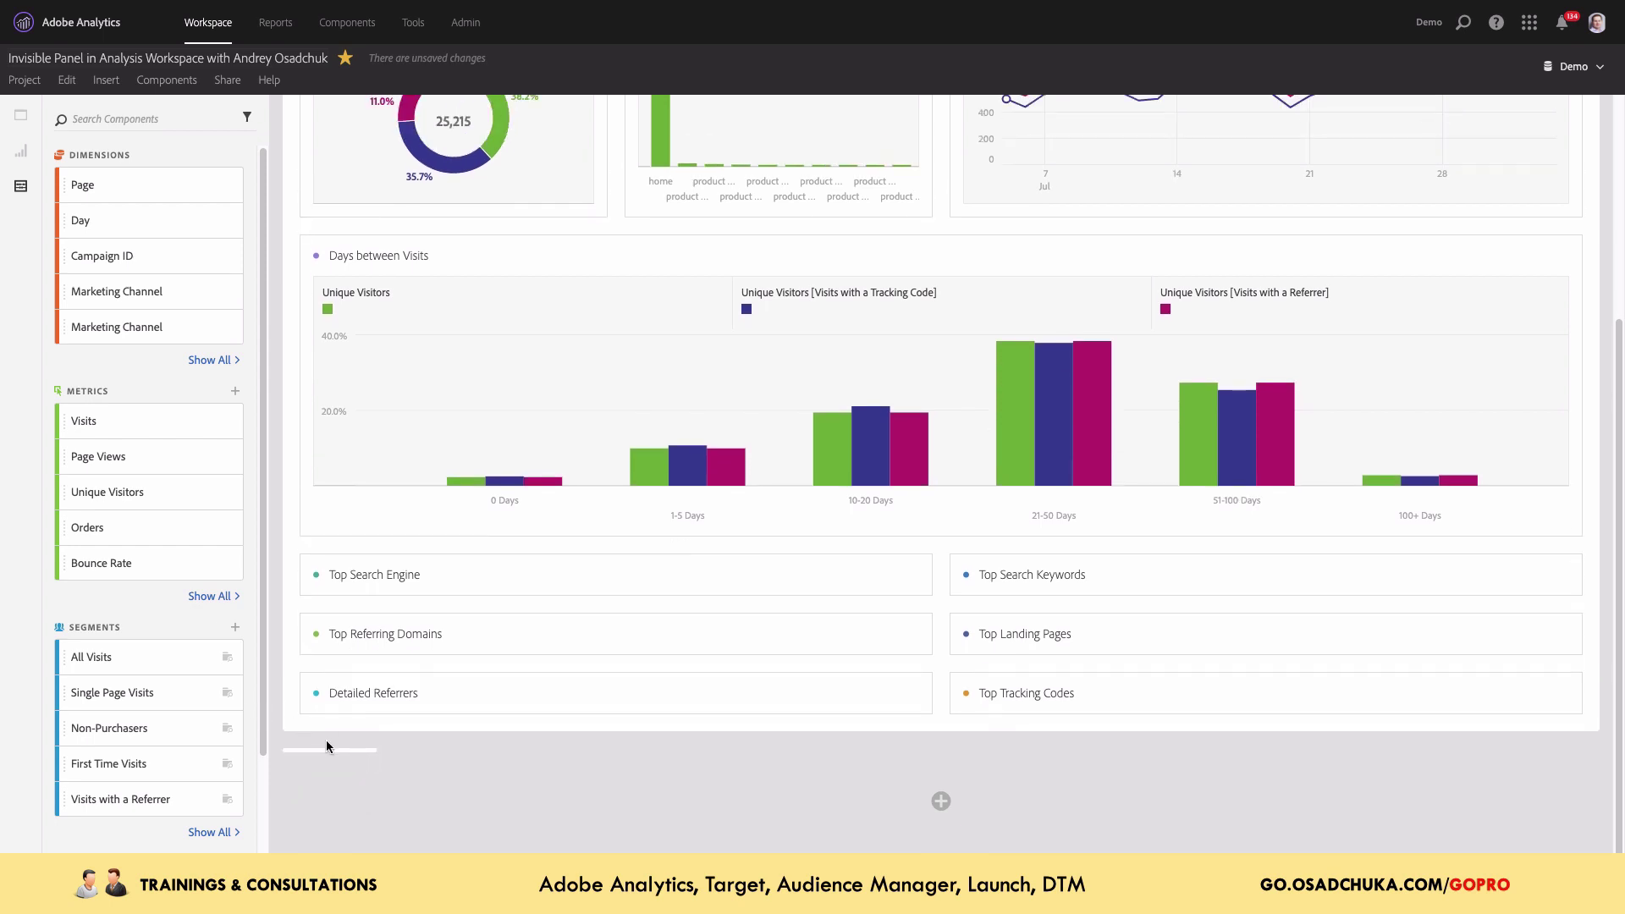
scroll(345, 772, down, 1)
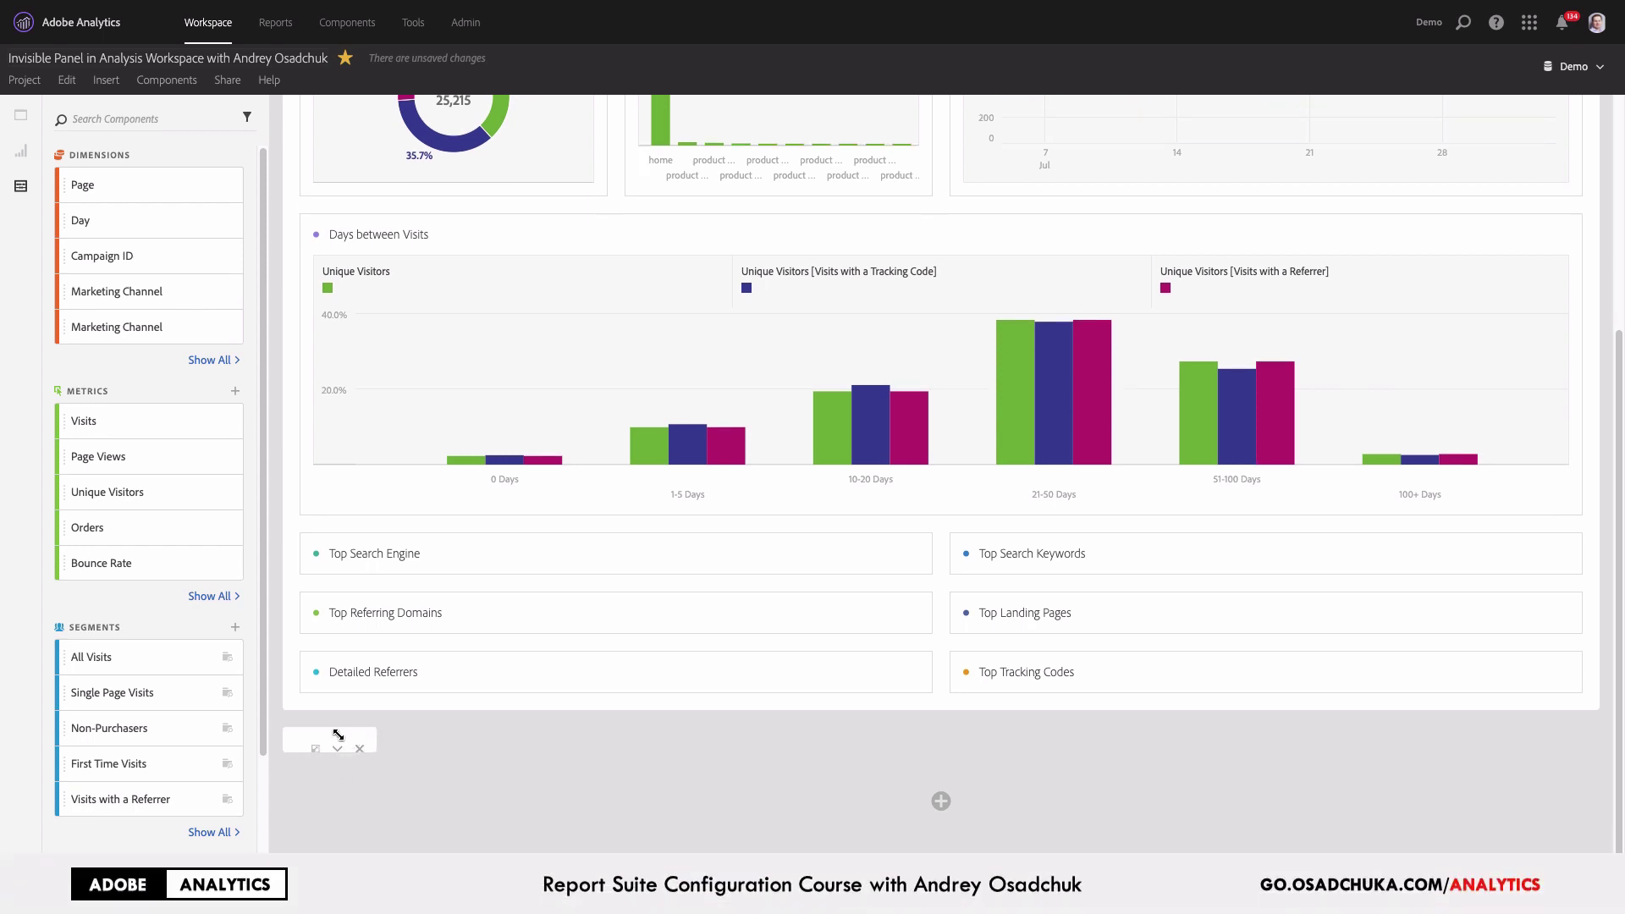
scroll(304, 730, up, 1)
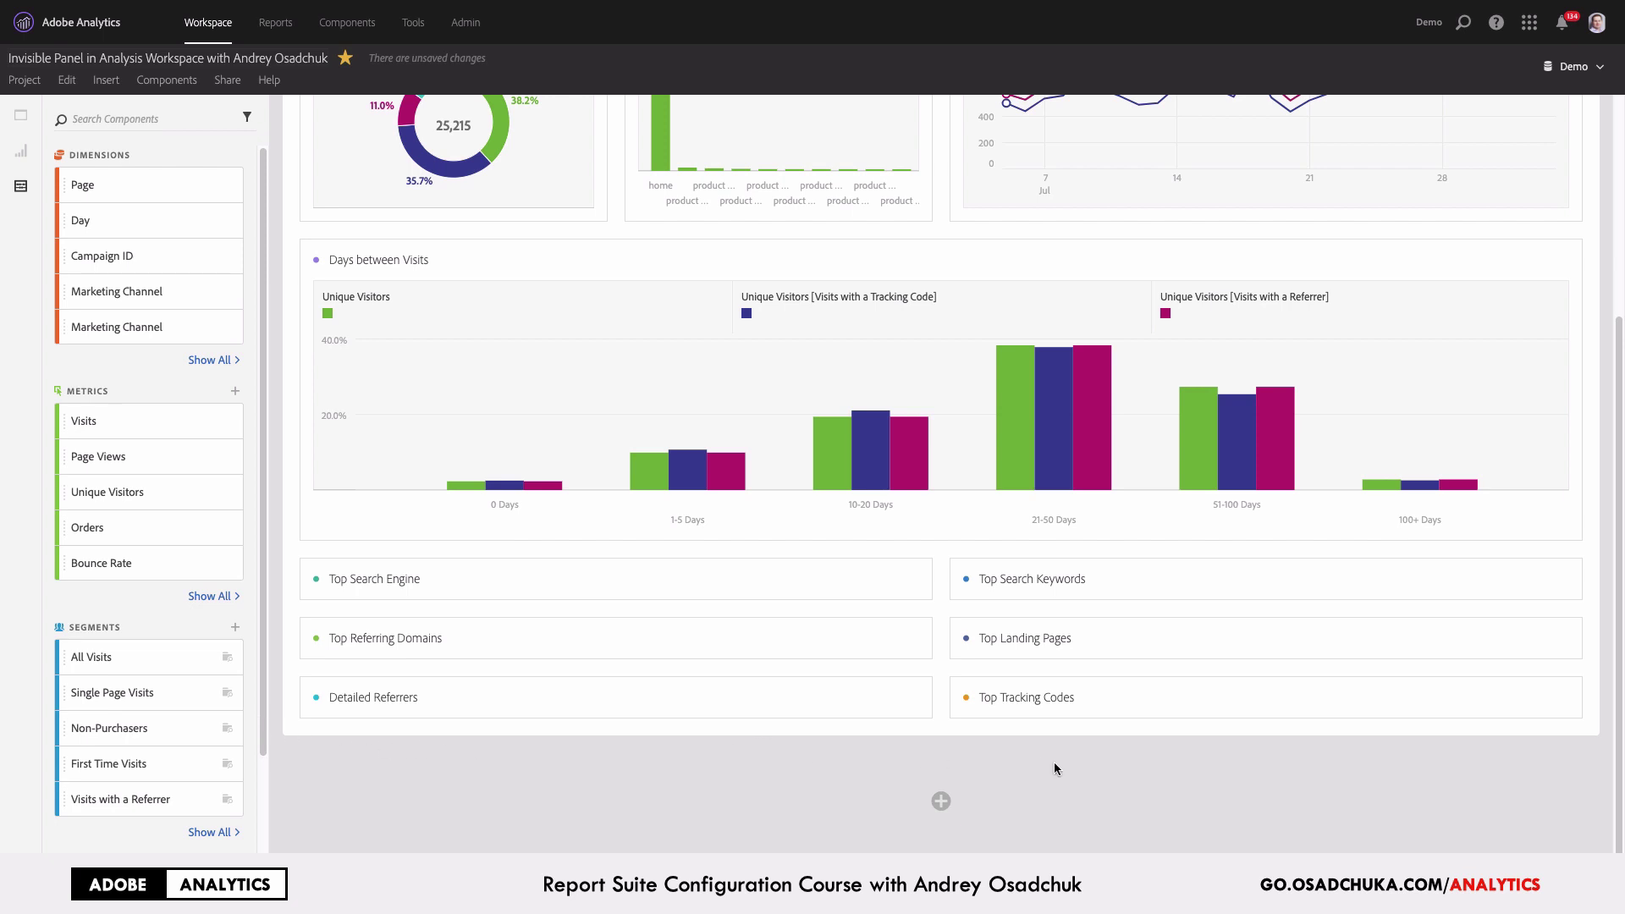
scroll(1148, 753, up, 5)
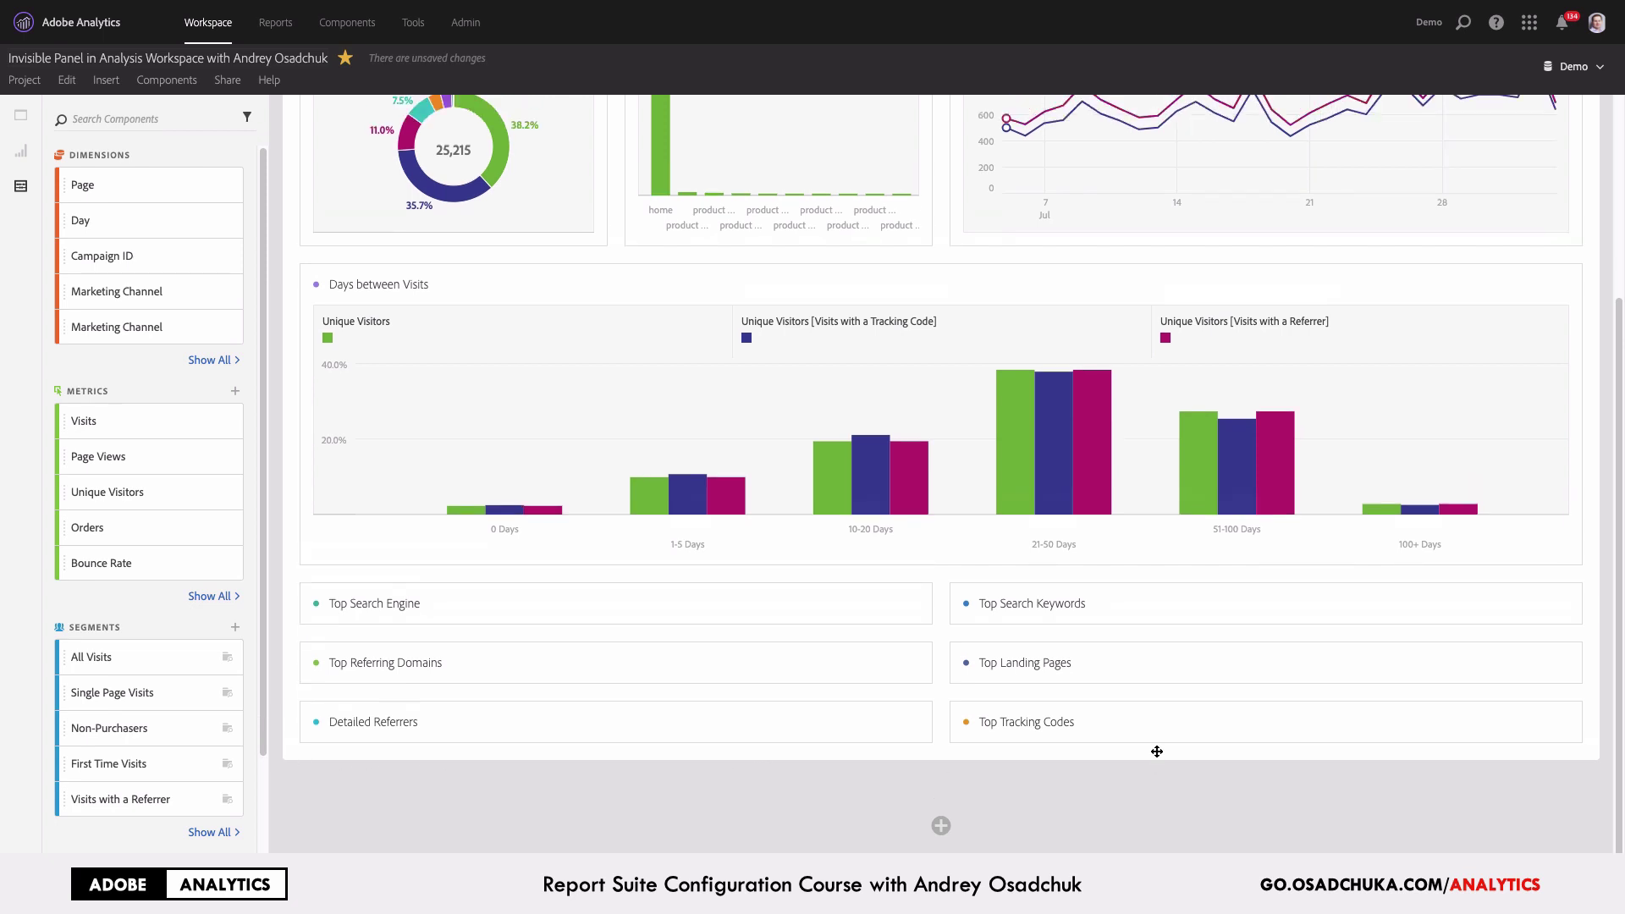